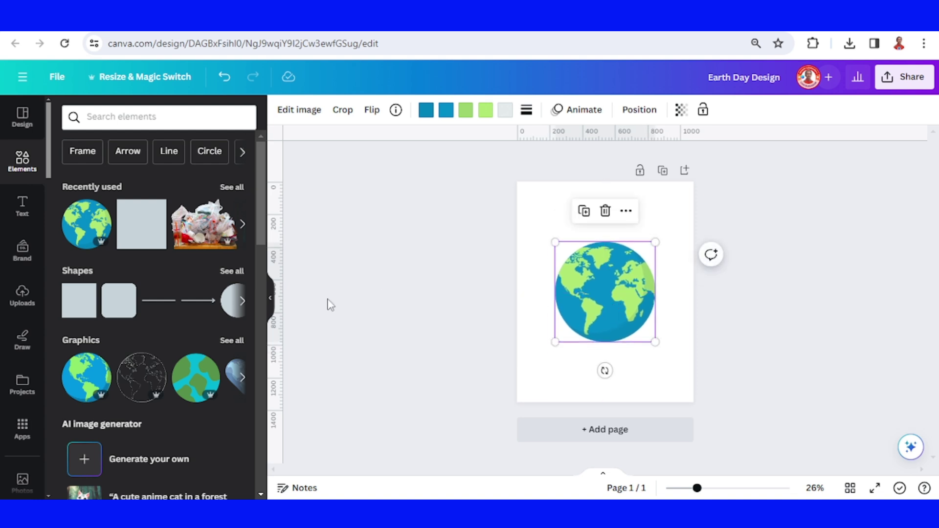
# Step: Add a square shape to the page and enlarge it until it covers the whole globe
pyautogui.click(155, 203)
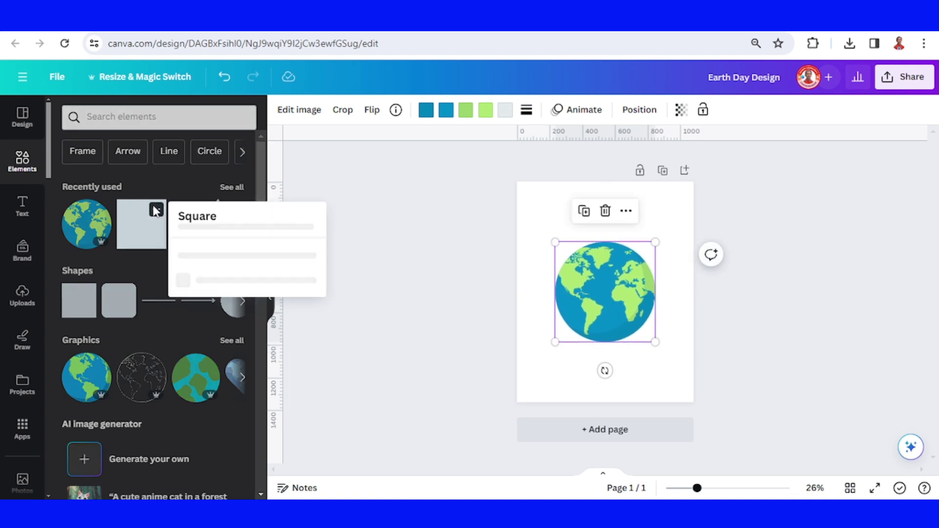
pyautogui.click(141, 242)
pyautogui.click(141, 242)
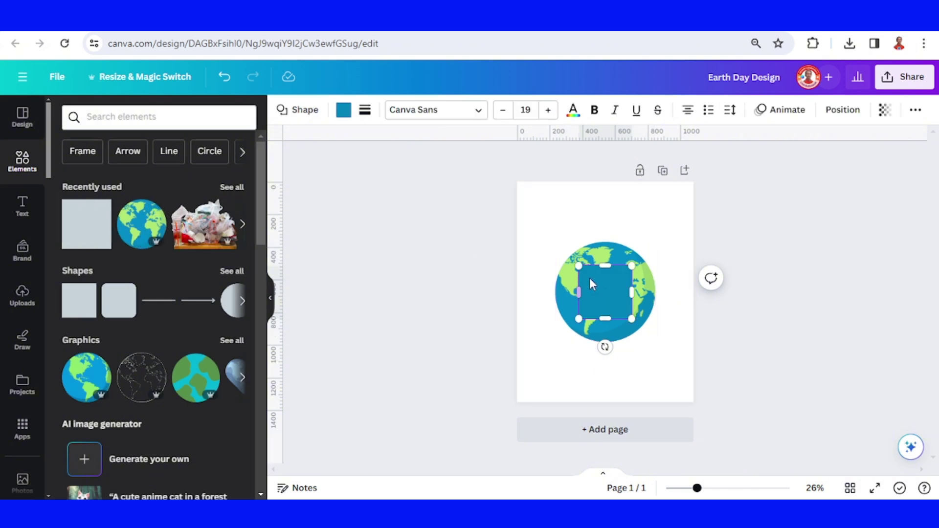
pyautogui.moveTo(579, 266); pyautogui.dragTo(553, 242)
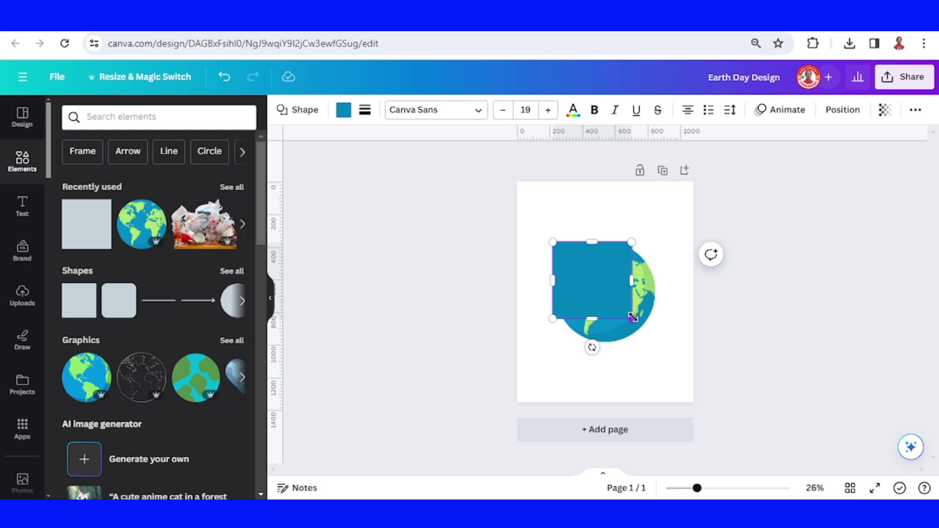
pyautogui.moveTo(632, 318); pyautogui.dragTo(661, 348)
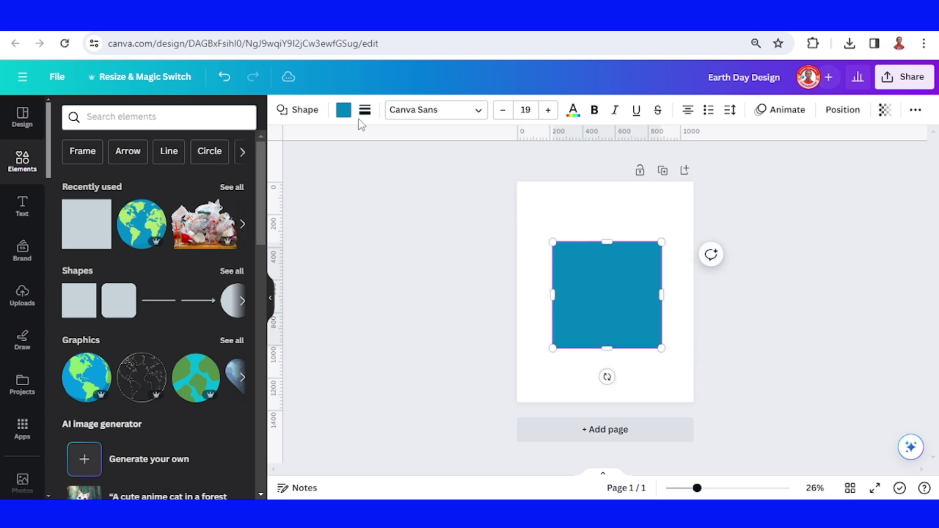
# Step: Colour the square black and send it to the back, behind the globe
pyautogui.click(345, 111)
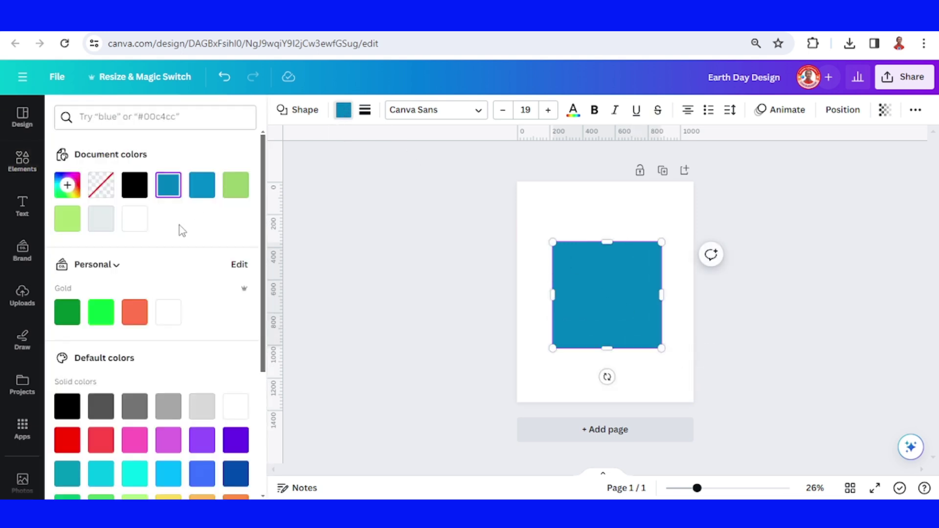
pyautogui.click(134, 196)
pyautogui.rightClick(607, 284)
pyautogui.moveTo(608, 284)
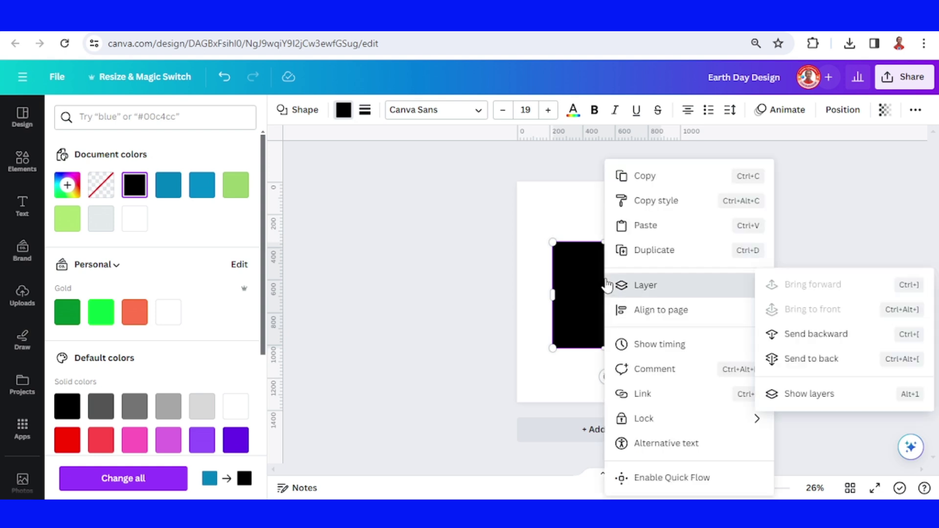
pyautogui.click(816, 360)
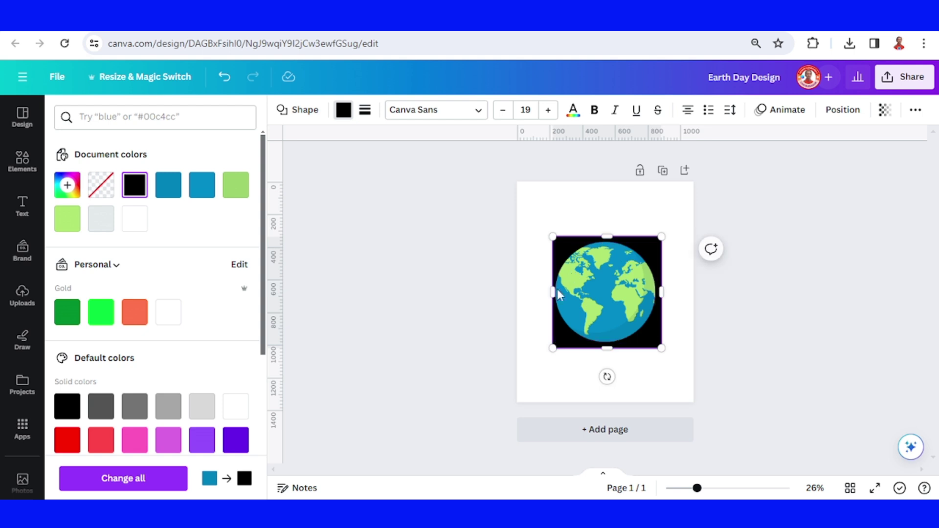
# Step: Recolour both green shades of the globe graphic to black
pyautogui.click(632, 283)
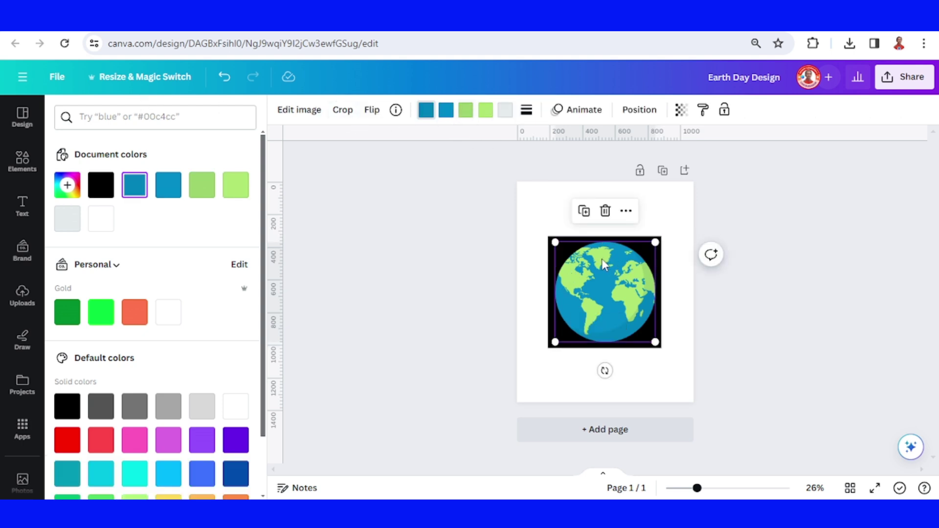
pyautogui.click(465, 109)
pyautogui.click(101, 185)
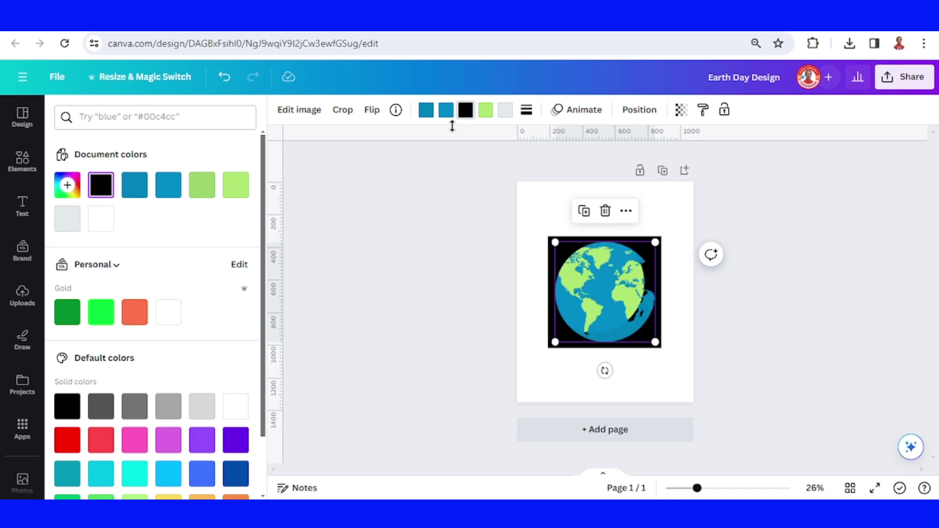
pyautogui.click(487, 114)
pyautogui.click(100, 186)
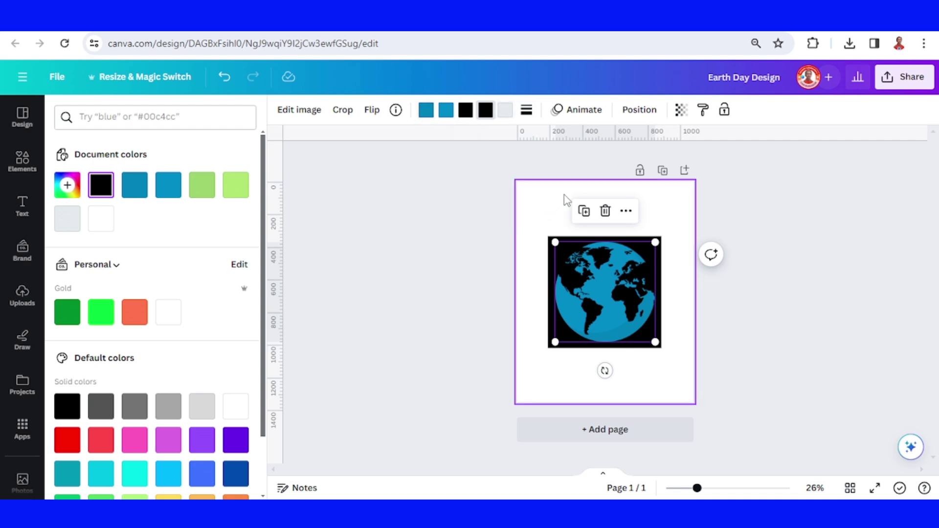
# Step: Recolour the globe's two blue shades and its light grey to white, then deselect the graphic
pyautogui.click(426, 111)
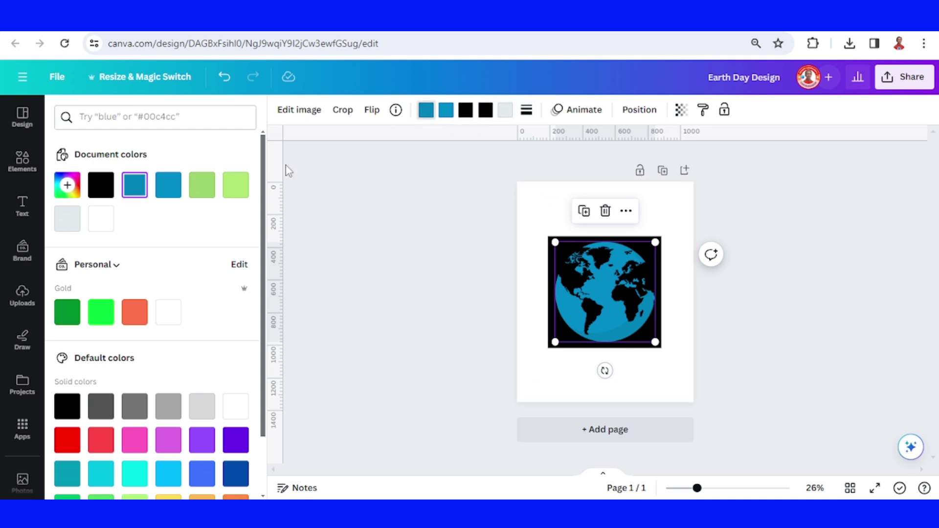
pyautogui.click(108, 228)
pyautogui.click(446, 111)
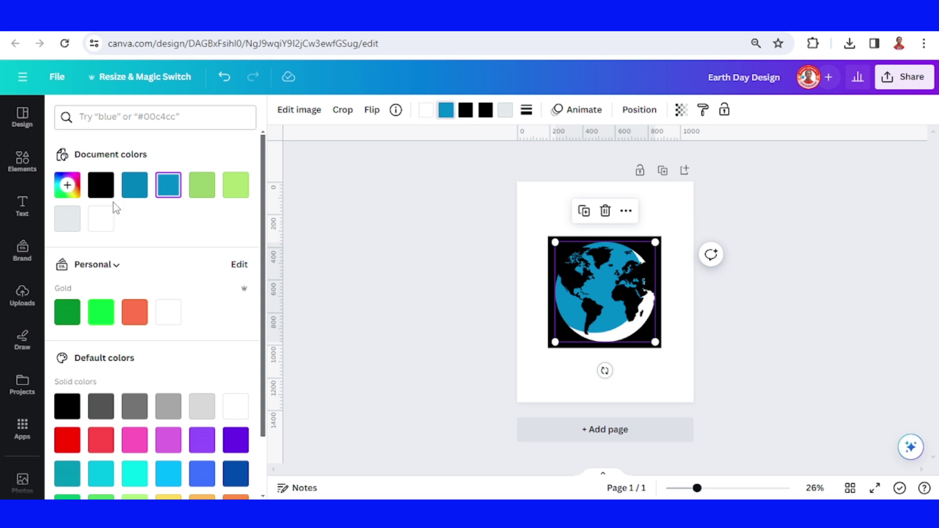
pyautogui.click(108, 221)
pyautogui.click(509, 113)
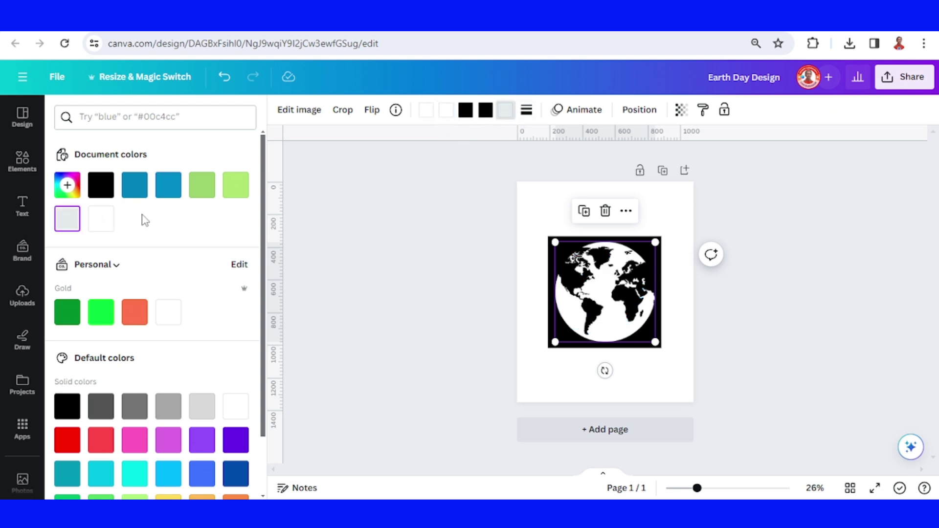
pyautogui.click(102, 225)
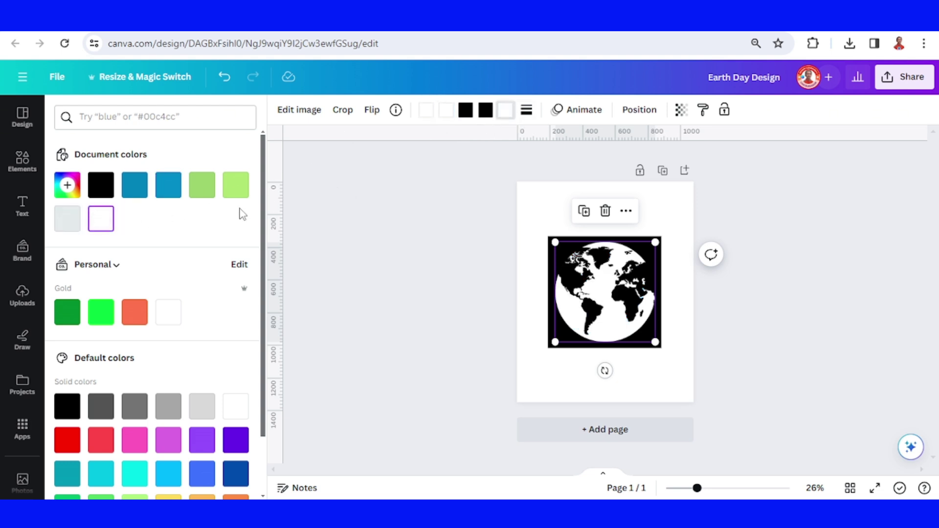
pyautogui.click(749, 257)
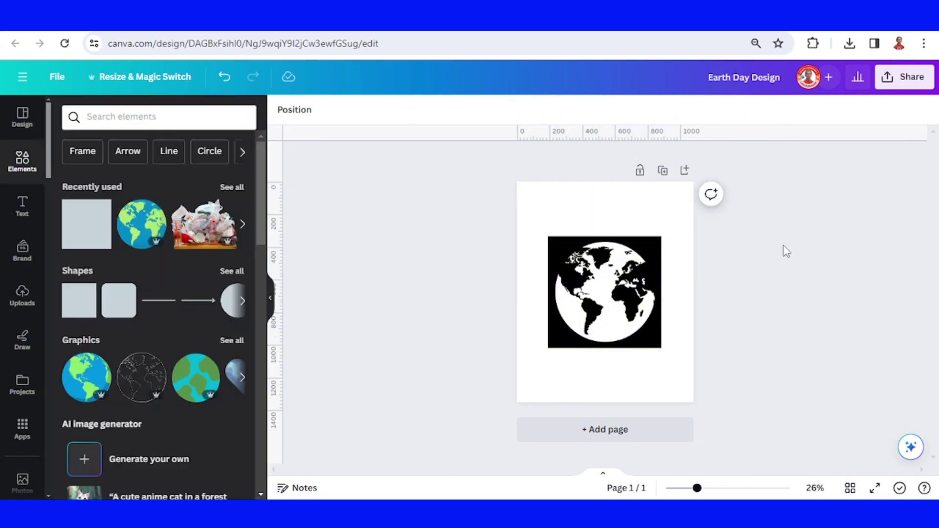
# Step: Download the black-and-white globe design as a PNG
pyautogui.click(904, 77)
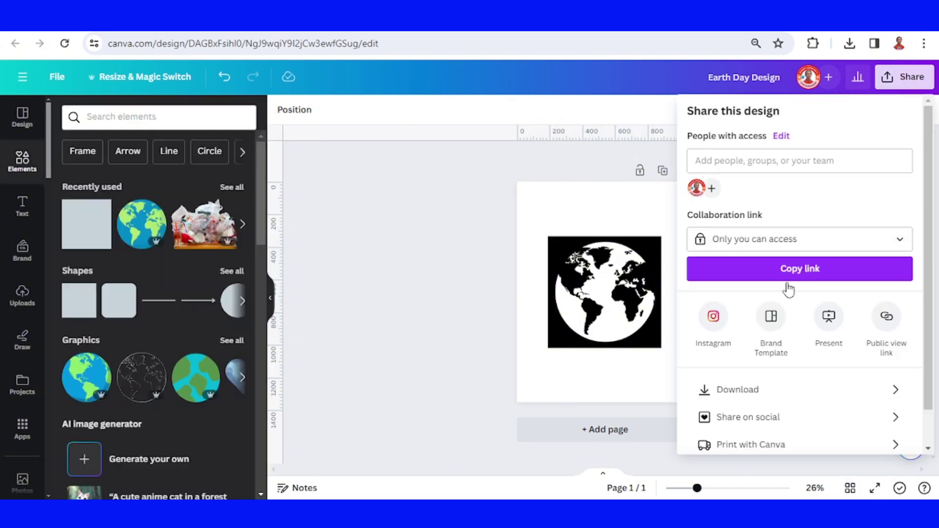
pyautogui.click(763, 390)
pyautogui.click(785, 313)
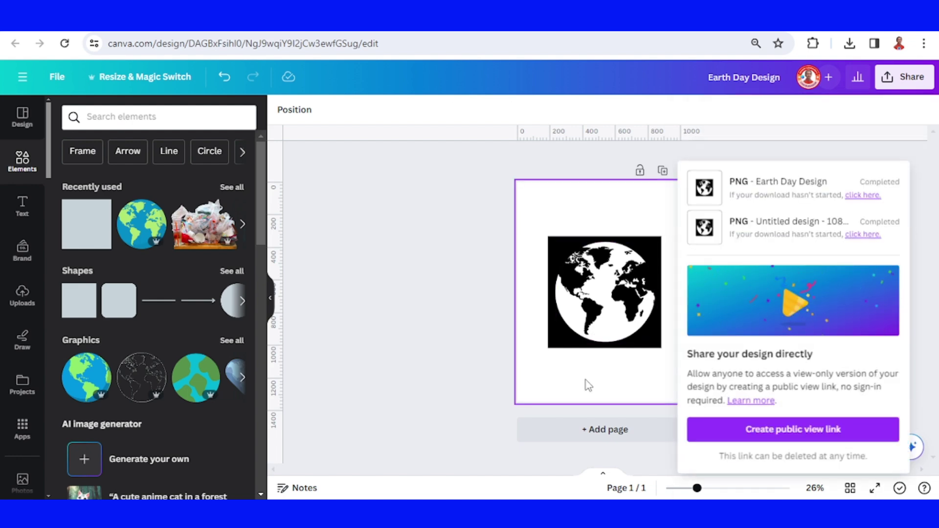
# Step: Add a second page and give it the orange-red background from the personal brand colours
pyautogui.click(600, 440)
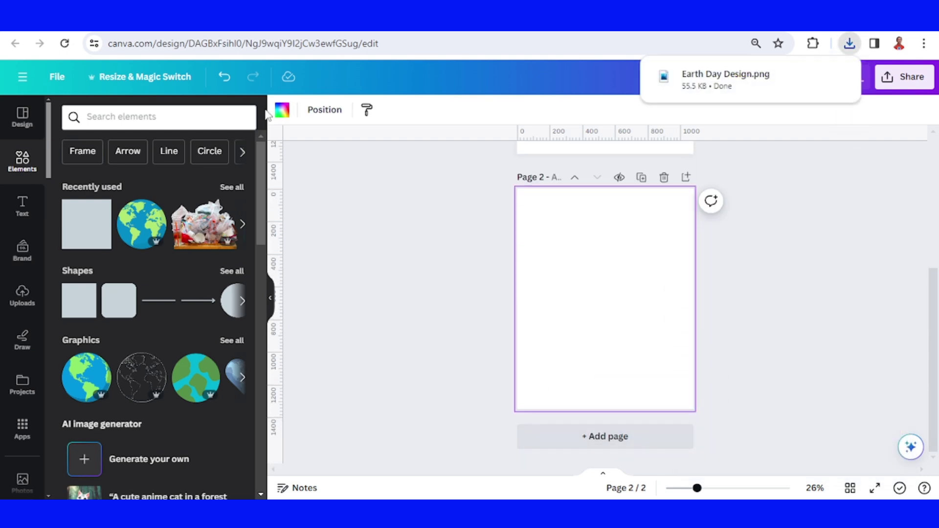
pyautogui.click(282, 111)
pyautogui.click(135, 278)
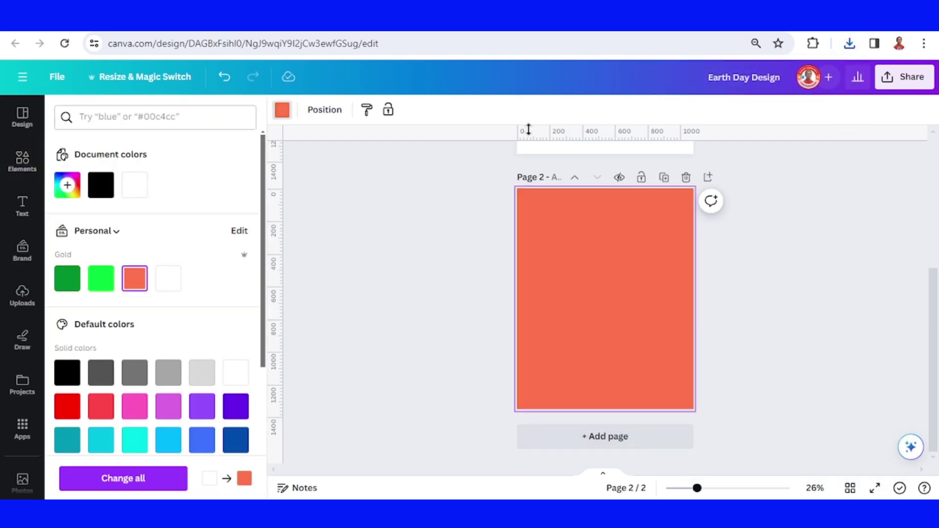
# Step: Place the downloaded Earth Day Design.png on page 2 and remove its background with BG Remover
pyautogui.click(850, 46)
pyautogui.moveTo(766, 103); pyautogui.dragTo(603, 307)
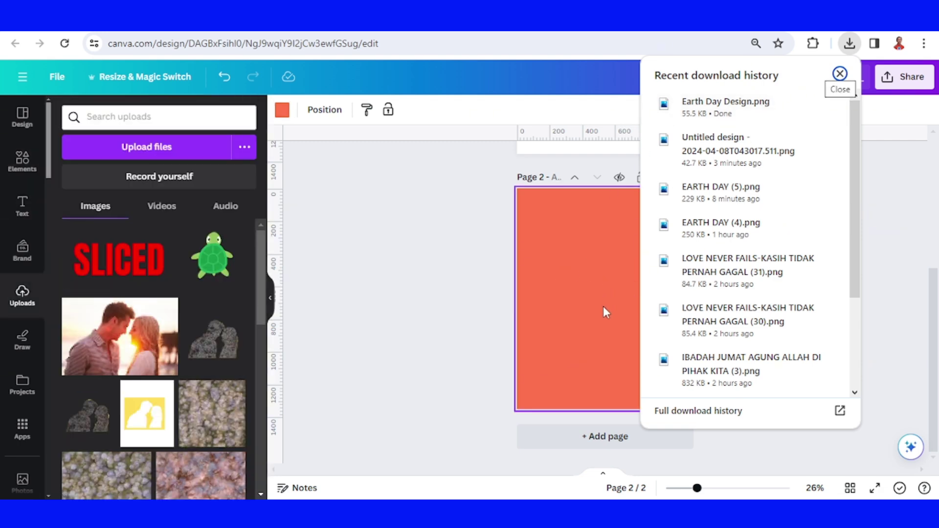
pyautogui.click(299, 110)
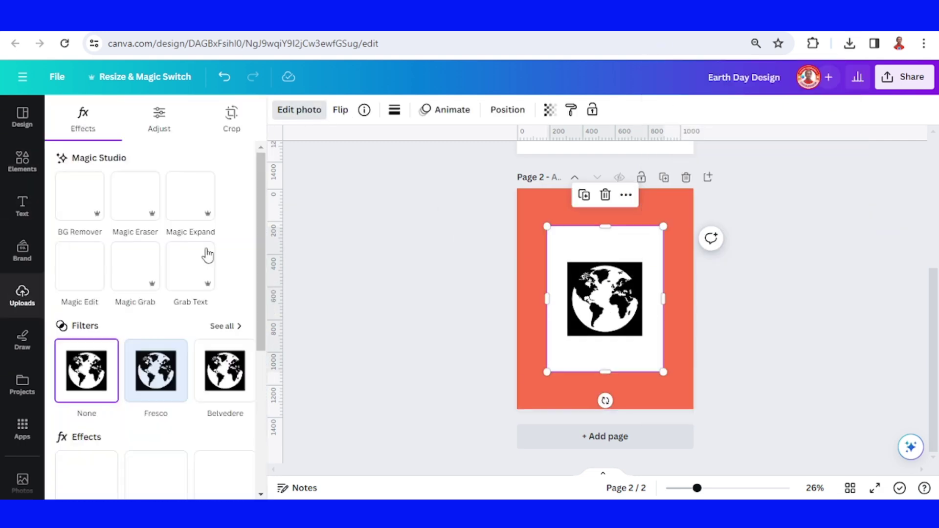
pyautogui.click(95, 212)
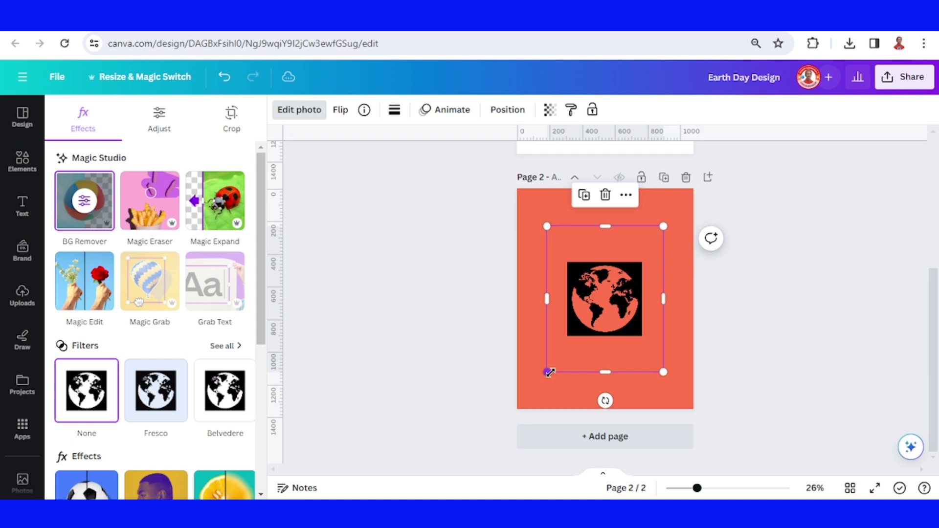
# Step: Enlarge the globe cutout to fill page 2, and crop its empty areas above and below the black square
pyautogui.moveTo(533, 397); pyautogui.dragTo(518, 410)
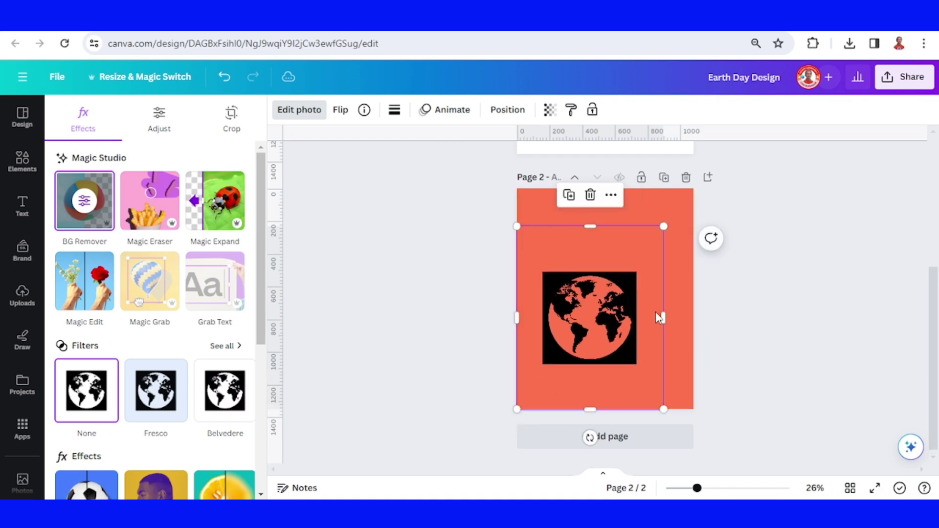
pyautogui.moveTo(663, 227); pyautogui.dragTo(707, 208)
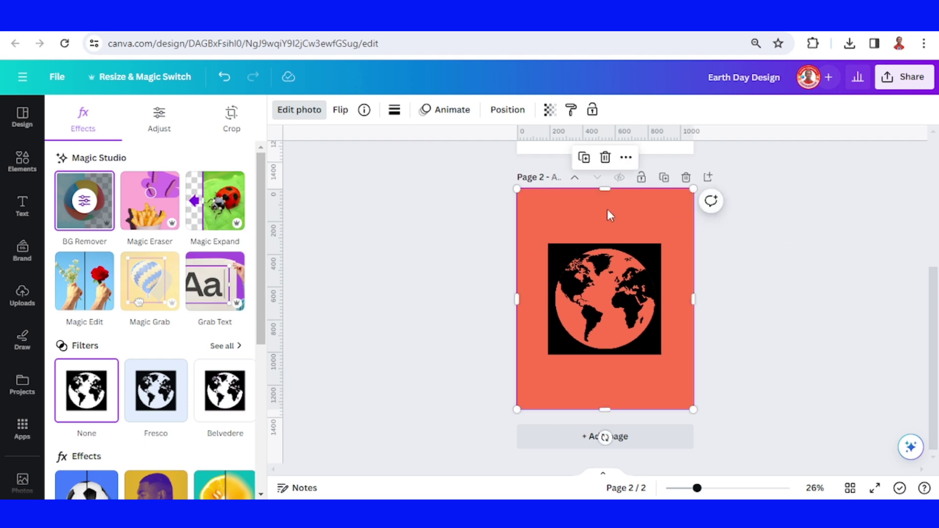
pyautogui.moveTo(604, 189); pyautogui.dragTo(605, 235)
pyautogui.moveTo(613, 408); pyautogui.dragTo(643, 355)
# Step: Add the Smashed Plastic Bottle photo from the recently used elements to page 2
pyautogui.click(7, 156)
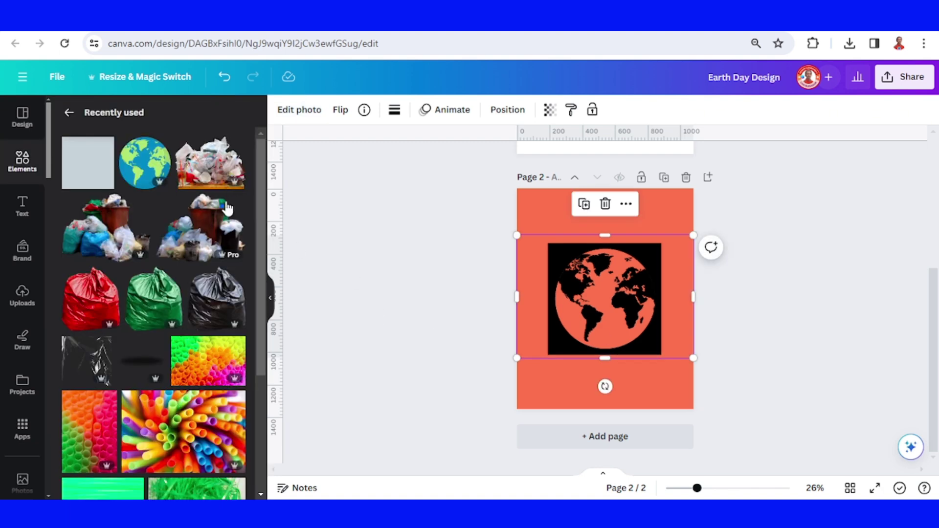
pyautogui.scroll(-10, 116, 302)
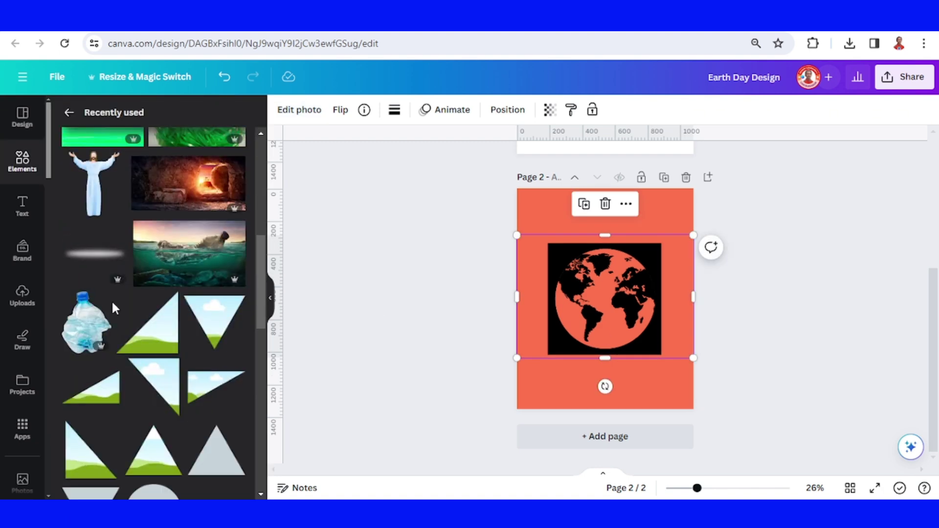
pyautogui.click(101, 303)
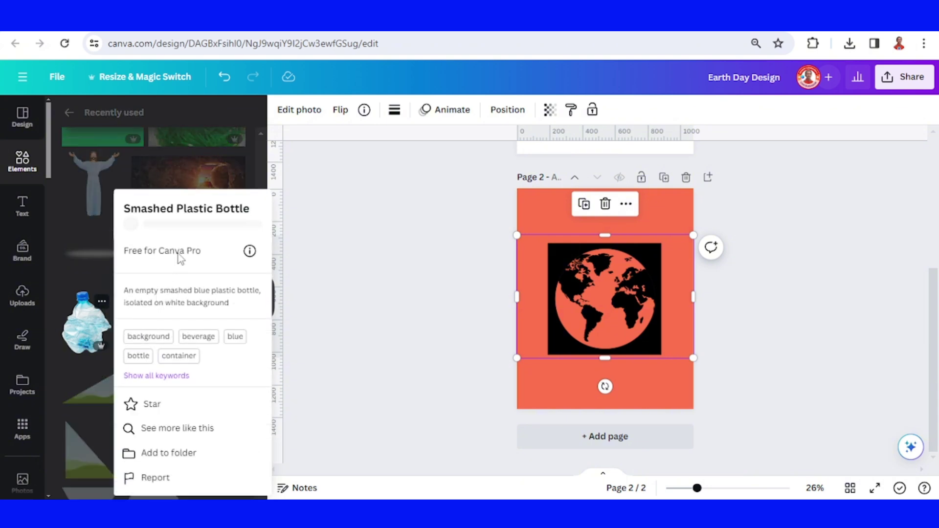
pyautogui.click(83, 326)
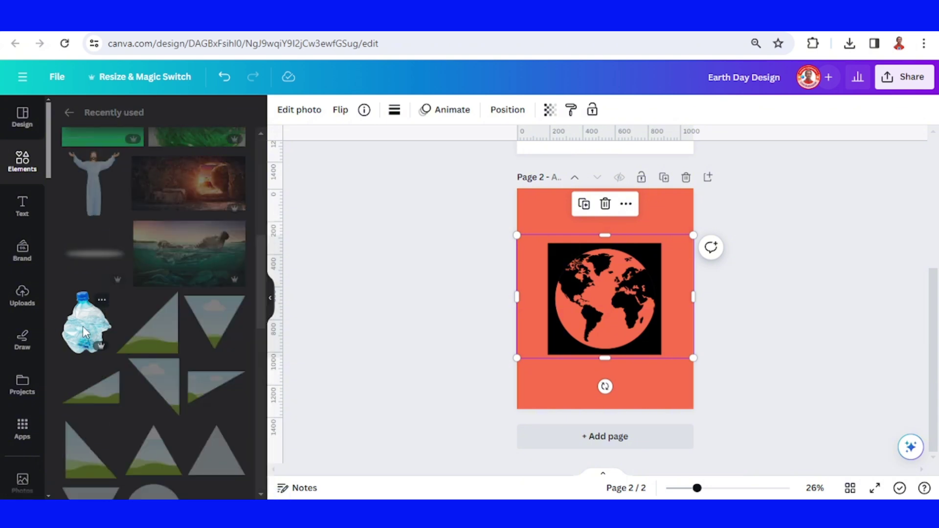
pyautogui.click(84, 333)
pyautogui.scroll(2, 667, 324)
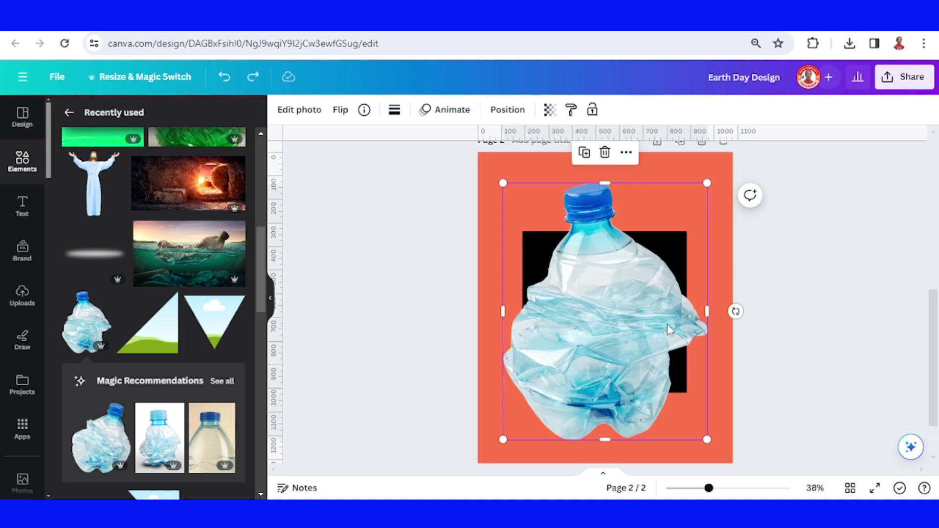
# Step: Flip the plastic bottle vertically and move it down so its base meets the black square's upper edge
pyautogui.click(341, 109)
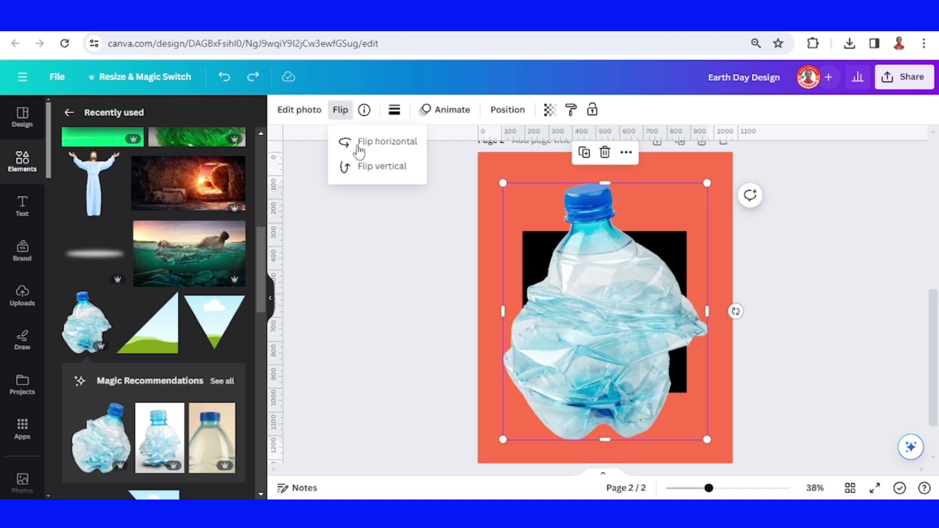
pyautogui.click(377, 172)
pyautogui.moveTo(614, 282); pyautogui.dragTo(628, 332)
pyautogui.scroll(-2, 715, 404)
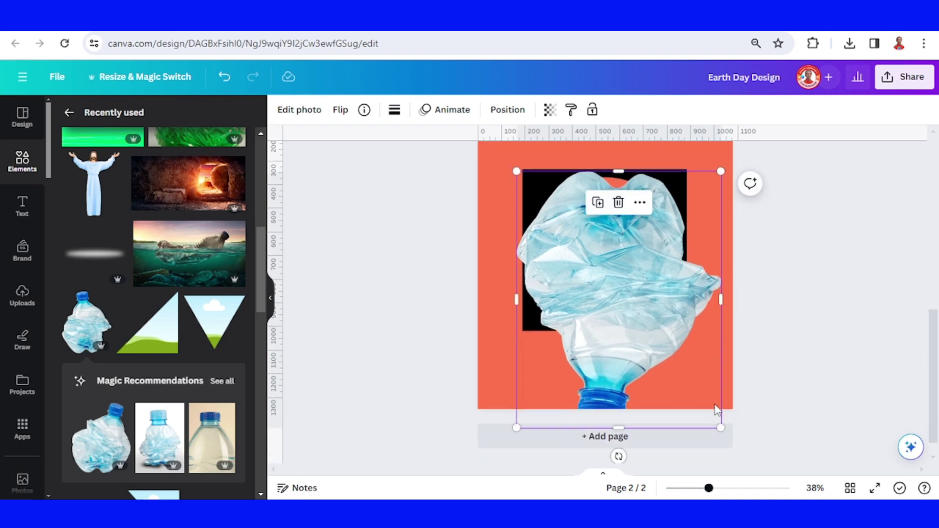
# Step: Shrink the plastic bottle, position it over the globe opening, and flip it horizontally
pyautogui.moveTo(719, 426); pyautogui.dragTo(660, 347)
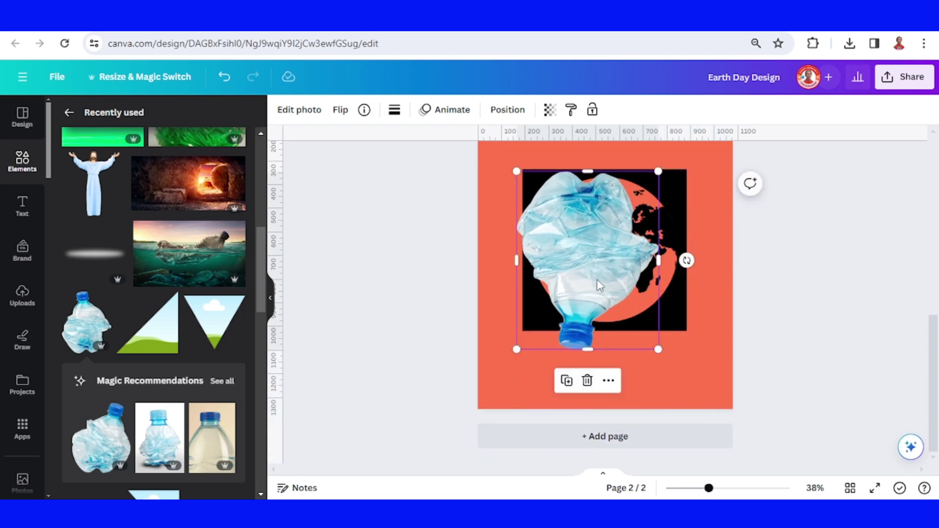
pyautogui.moveTo(597, 280); pyautogui.dragTo(608, 285)
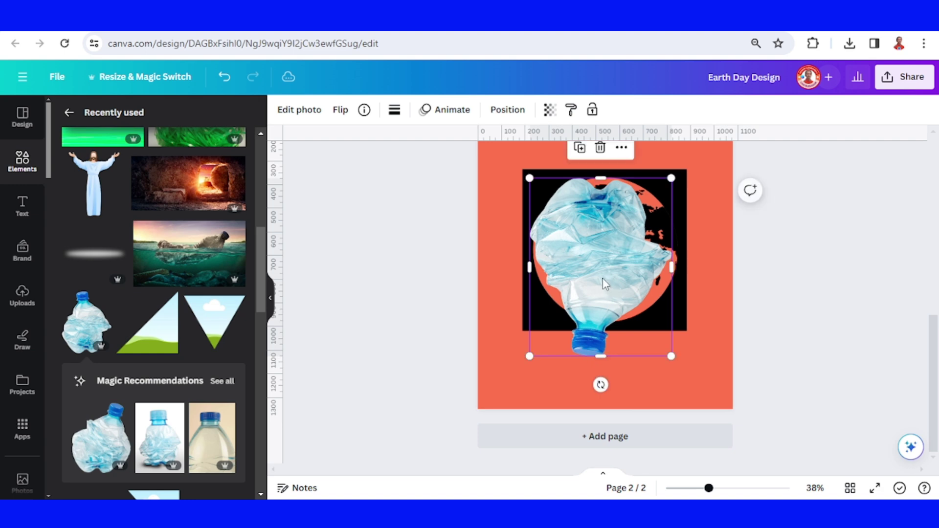
pyautogui.click(341, 111)
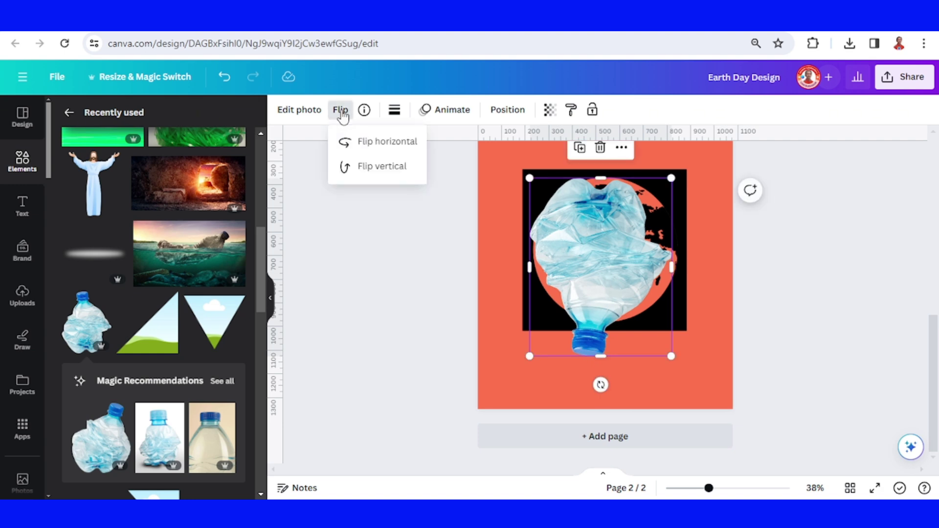
pyautogui.click(385, 142)
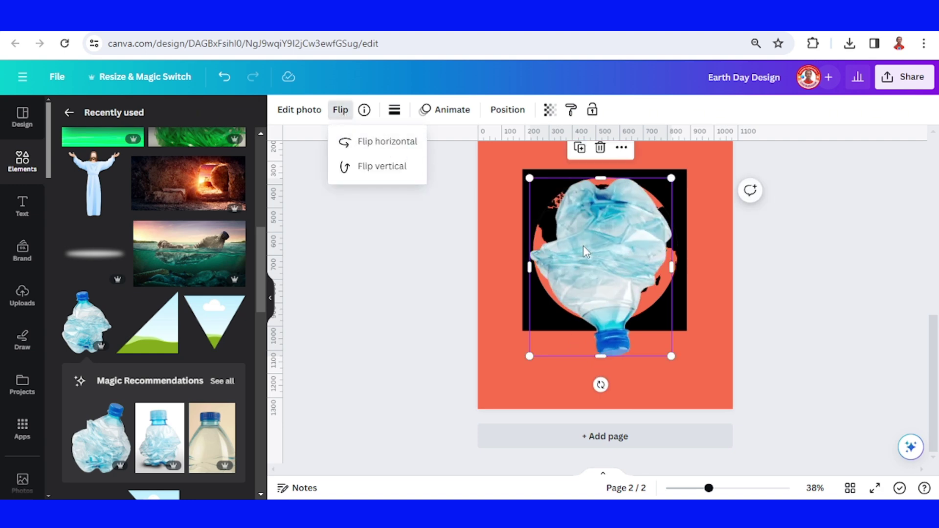
# Step: Adjust the bottle's position over the globe opening, then duplicate it and flip the copy horizontally
pyautogui.moveTo(584, 252); pyautogui.dragTo(590, 250)
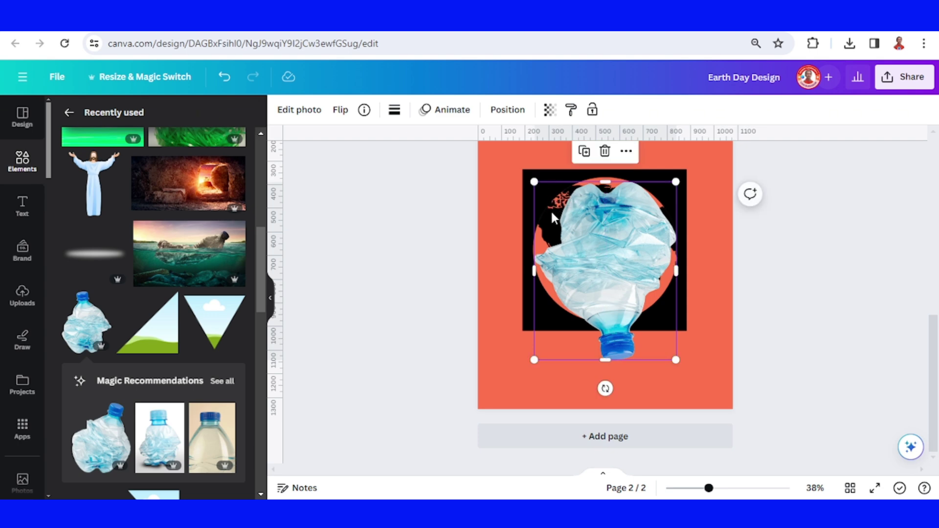
pyautogui.click(584, 157)
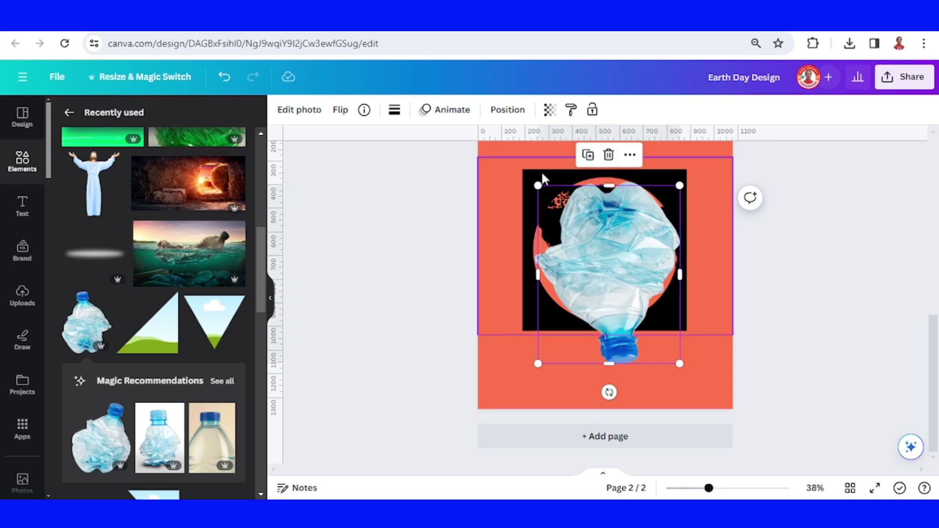
pyautogui.click(341, 109)
pyautogui.click(364, 154)
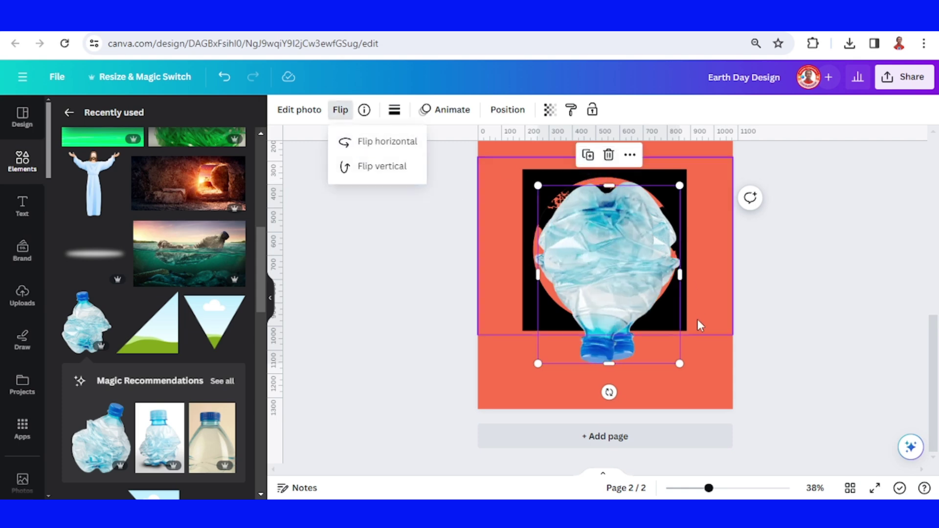
# Step: Shrink the flipped bottle copy to cover the left part of the globe opening, and crop off its blue cap
pyautogui.moveTo(679, 363); pyautogui.dragTo(641, 315)
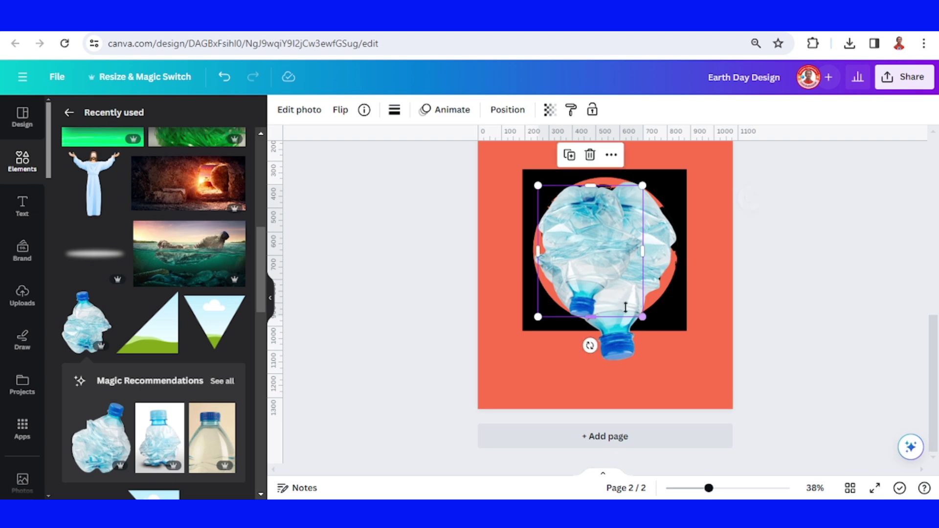
pyautogui.moveTo(597, 239); pyautogui.dragTo(594, 241)
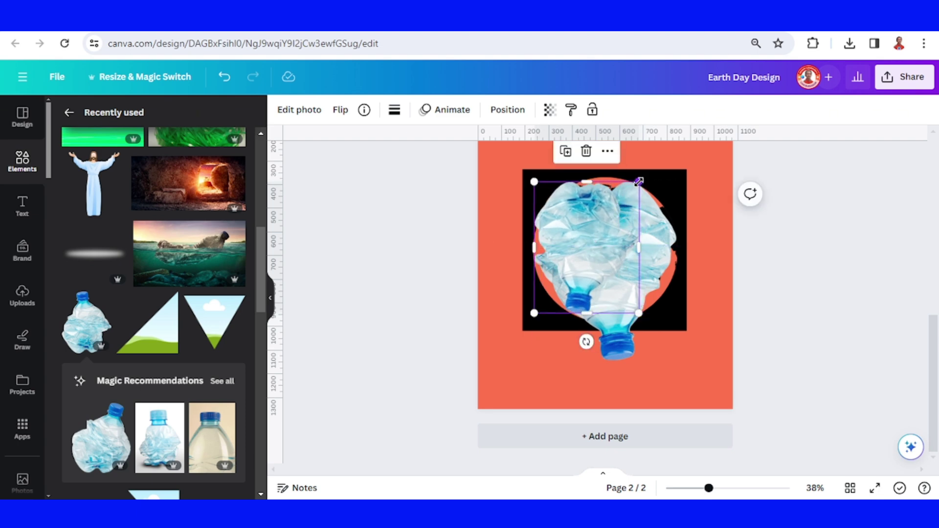
pyautogui.moveTo(639, 182); pyautogui.dragTo(643, 183)
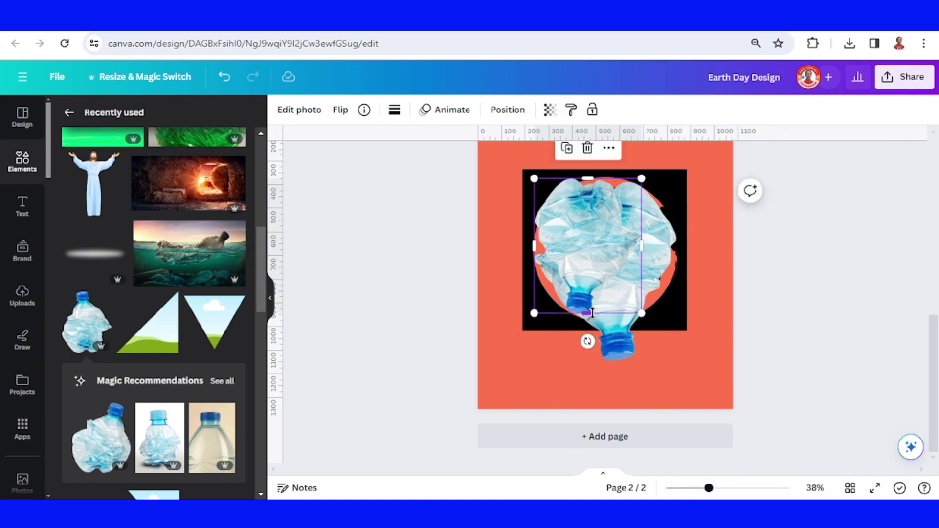
pyautogui.moveTo(593, 312); pyautogui.dragTo(593, 277)
# Step: Reorder the layers so the cropped bottle copy sits below the full bottle and the globe cutout is on top
pyautogui.click(507, 111)
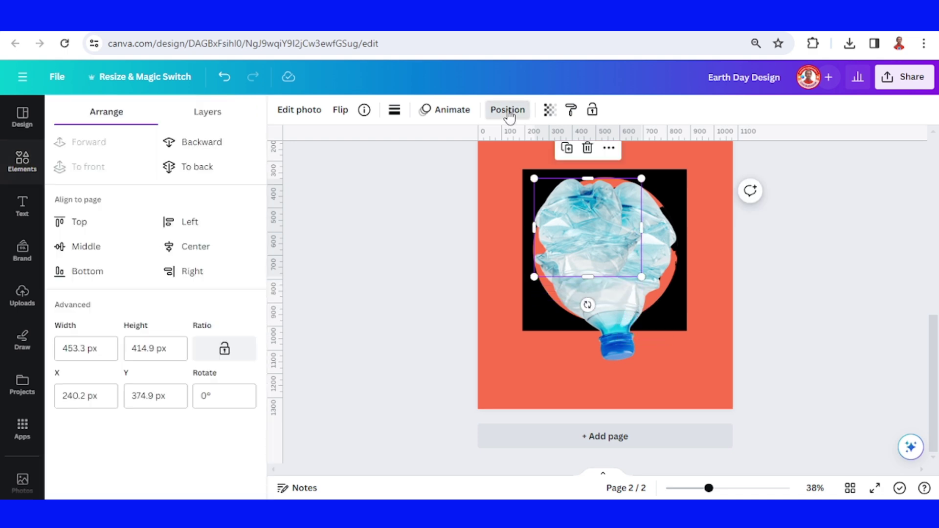
pyautogui.click(219, 118)
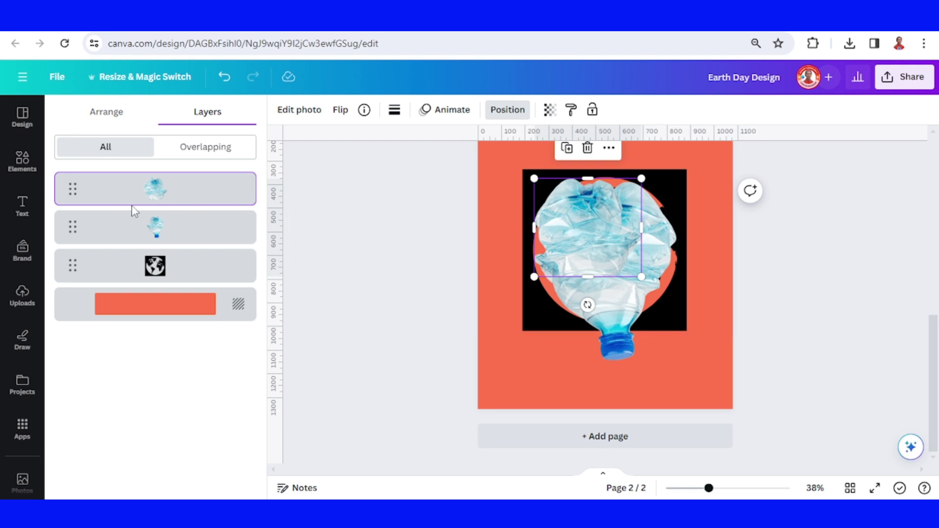
pyautogui.moveTo(163, 202); pyautogui.dragTo(178, 243)
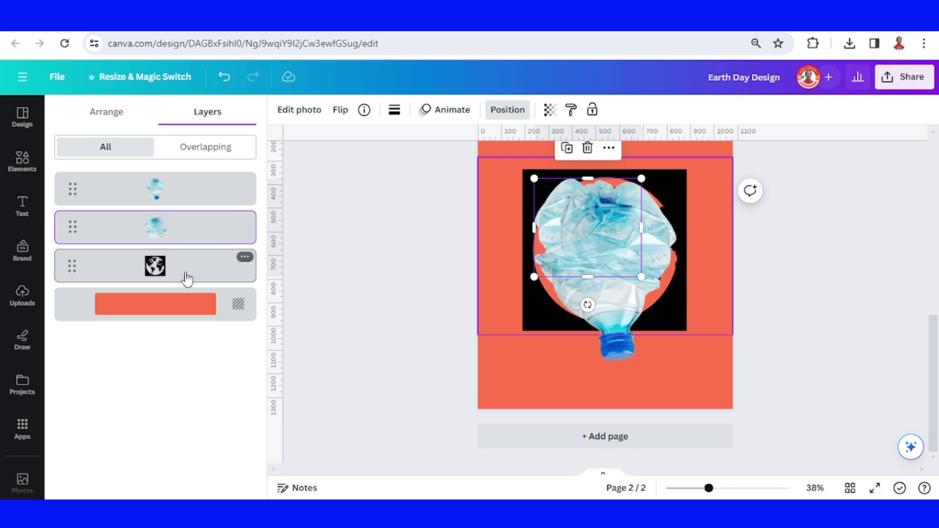
pyautogui.moveTo(184, 243); pyautogui.dragTo(189, 195)
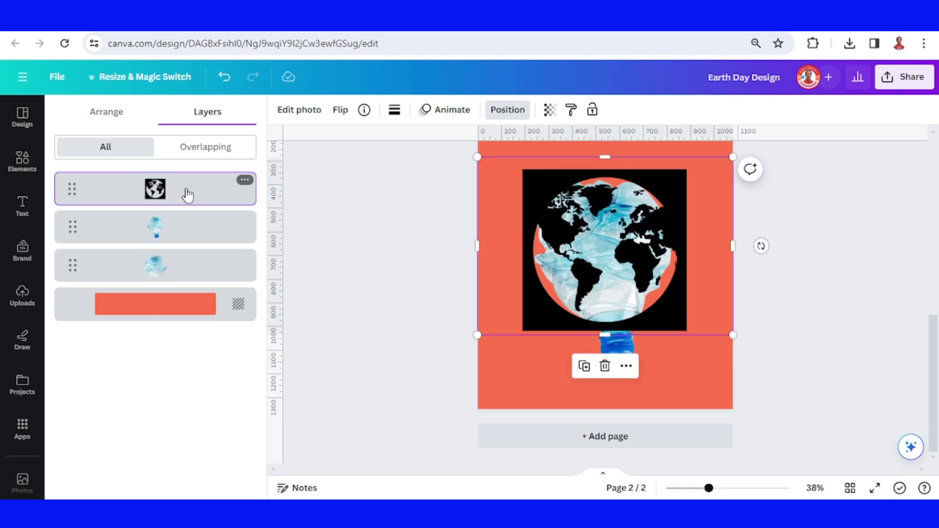
# Step: Set page 2's background color to black to match the globe cutout's square
pyautogui.click(709, 397)
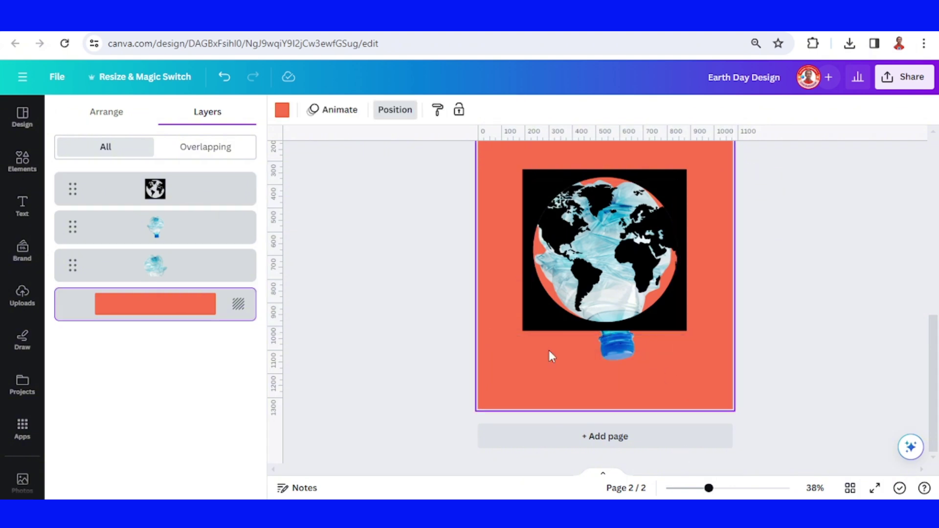
pyautogui.click(283, 110)
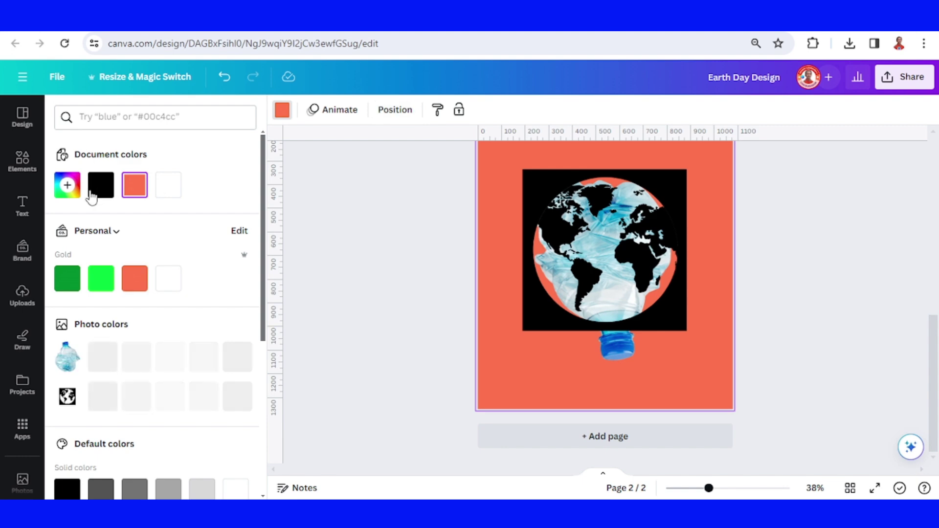
pyautogui.click(134, 391)
# Step: Add a square shape, color it black, and place it over the blue bottle cap below the globe
pyautogui.click(22, 160)
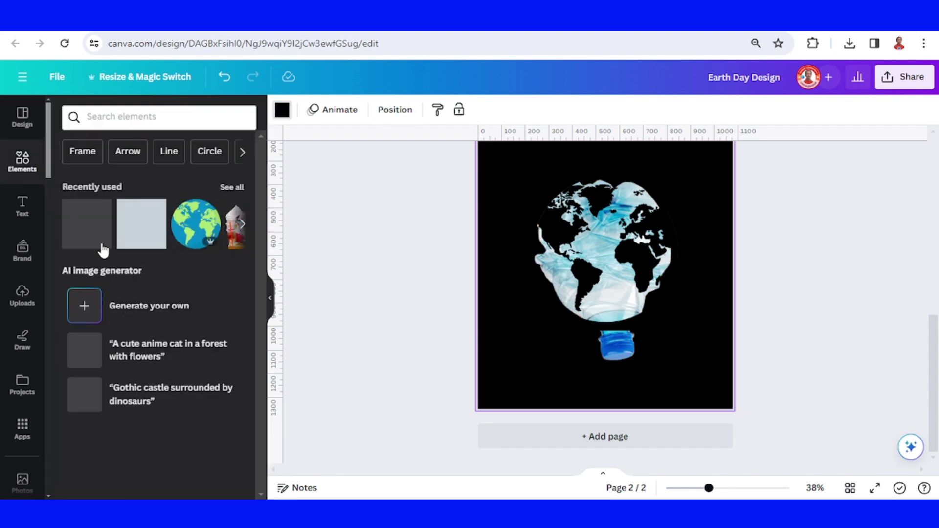
pyautogui.click(140, 248)
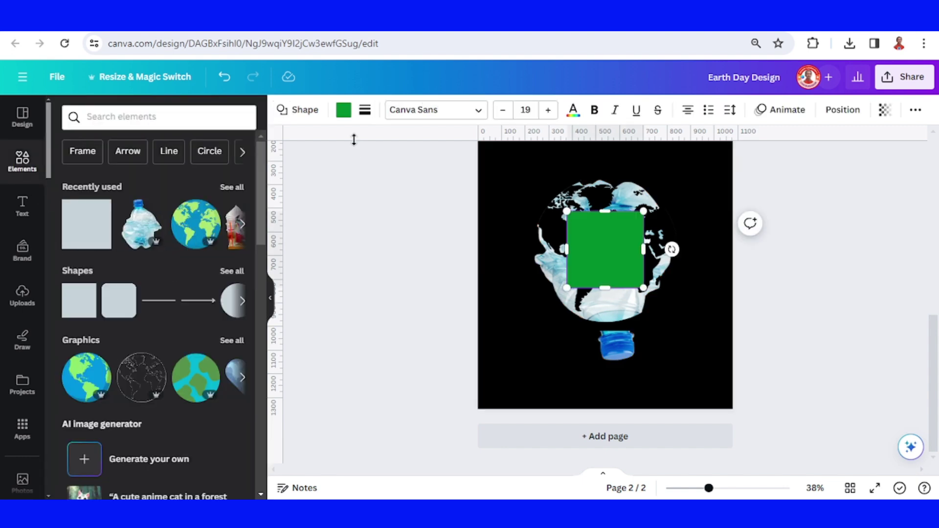
pyautogui.click(343, 110)
pyautogui.click(135, 185)
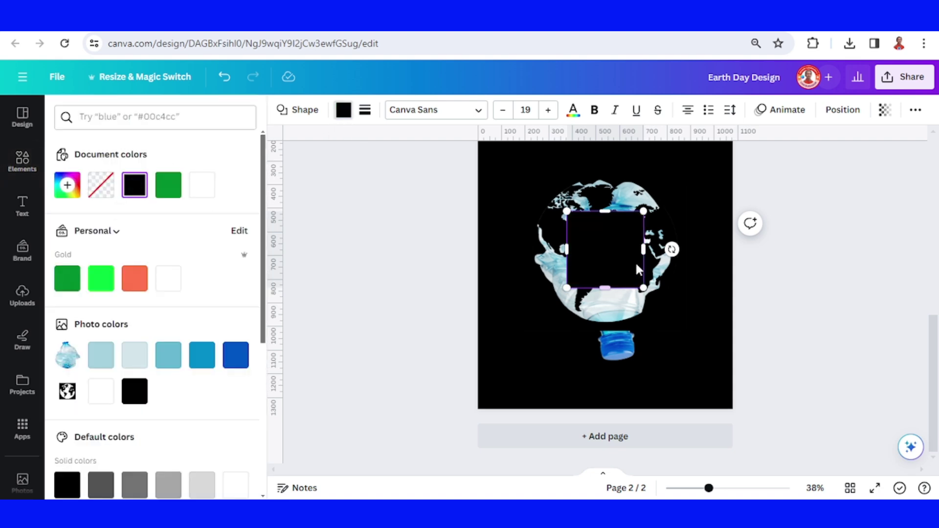
pyautogui.moveTo(609, 243); pyautogui.dragTo(624, 357)
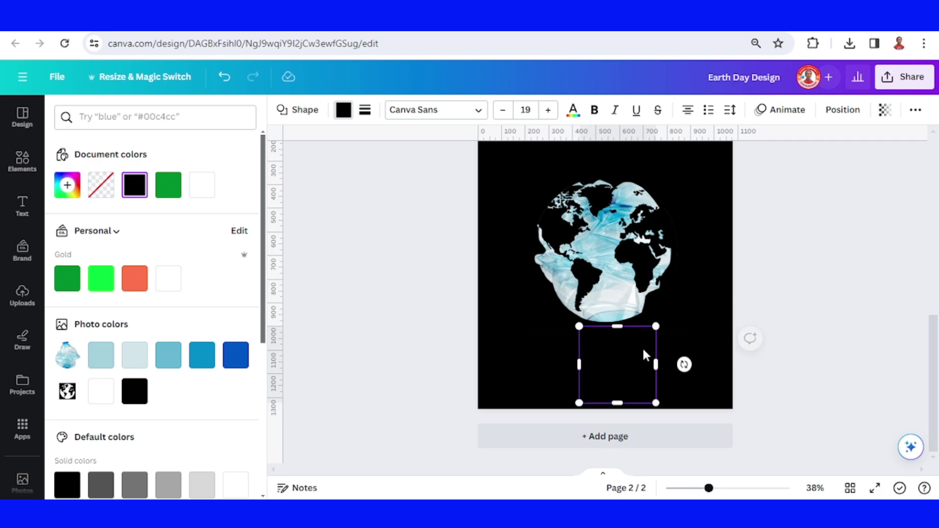
# Step: Download only page 2 of the design as a PNG at size 1
pyautogui.click(909, 78)
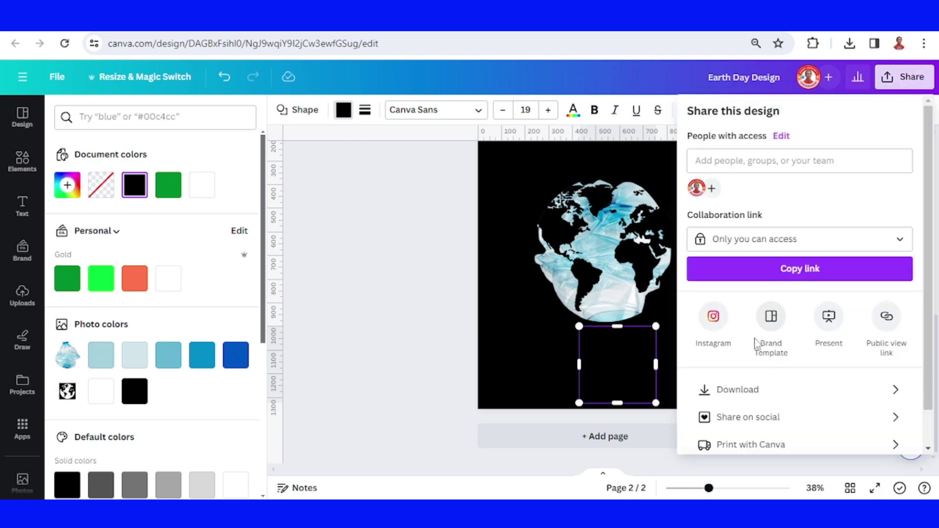
pyautogui.click(723, 392)
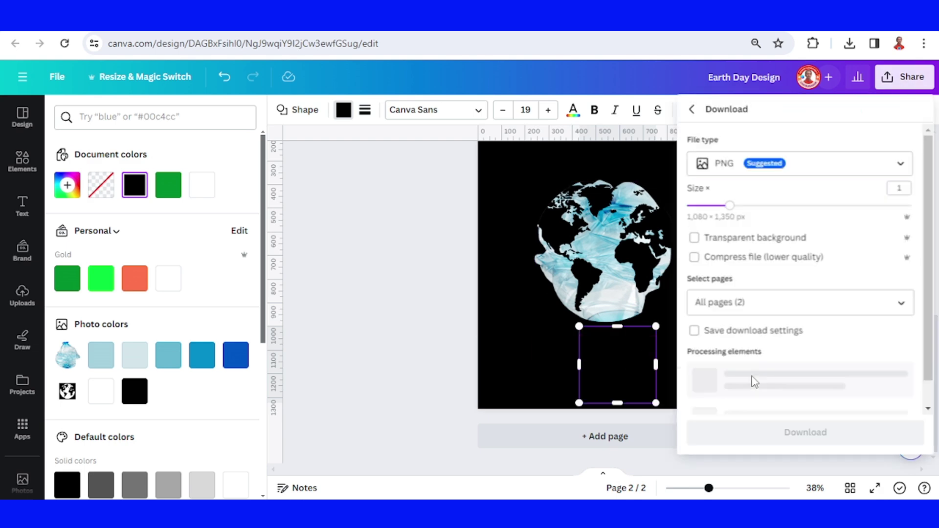
pyautogui.click(908, 304)
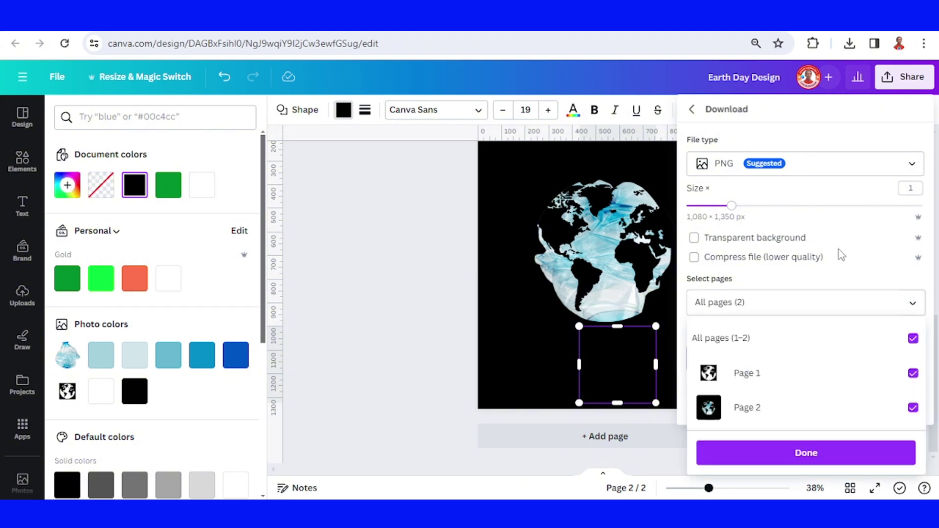
pyautogui.click(765, 342)
pyautogui.click(782, 409)
pyautogui.click(828, 460)
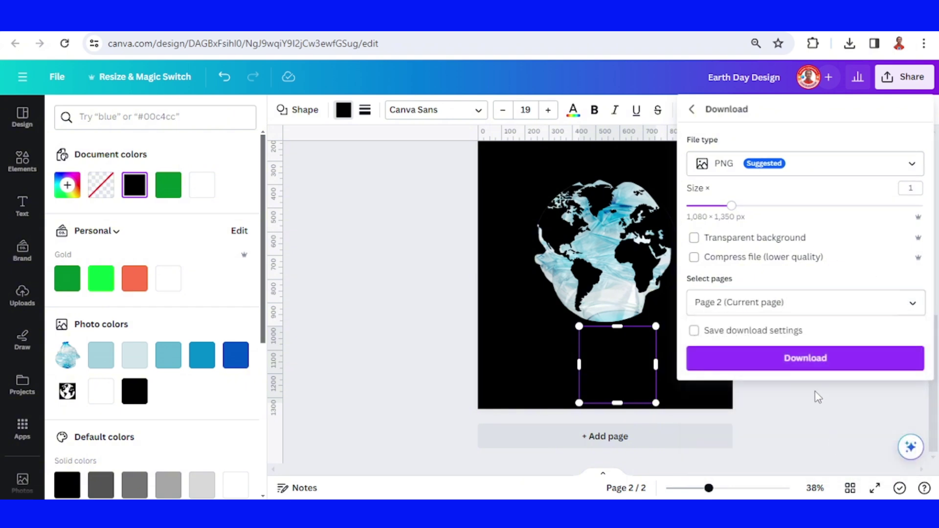
pyautogui.click(805, 357)
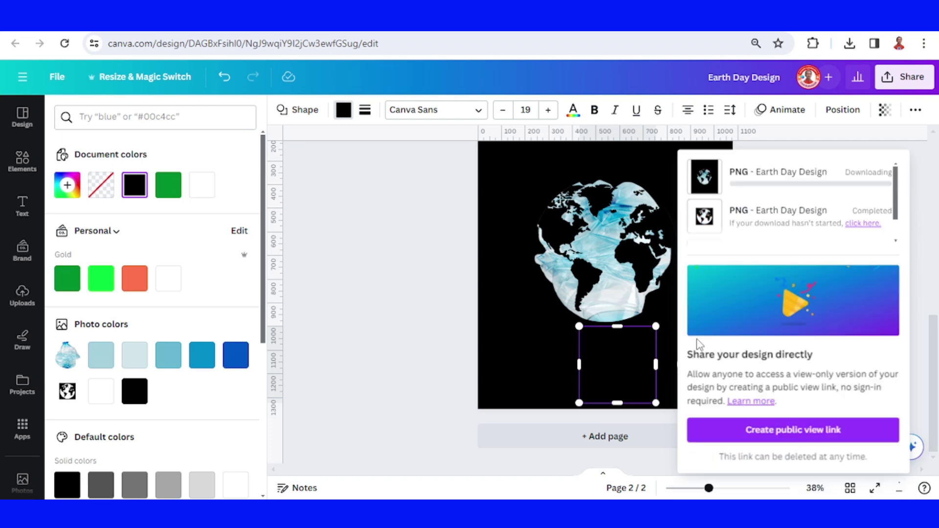
# Step: Add a third page and apply the default black-to-gray gradient as its background
pyautogui.click(592, 440)
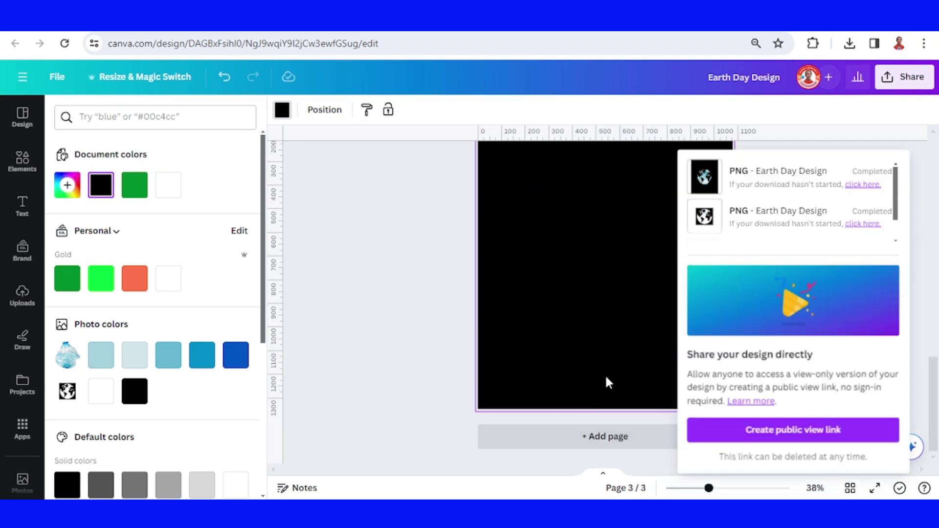
pyautogui.click(595, 329)
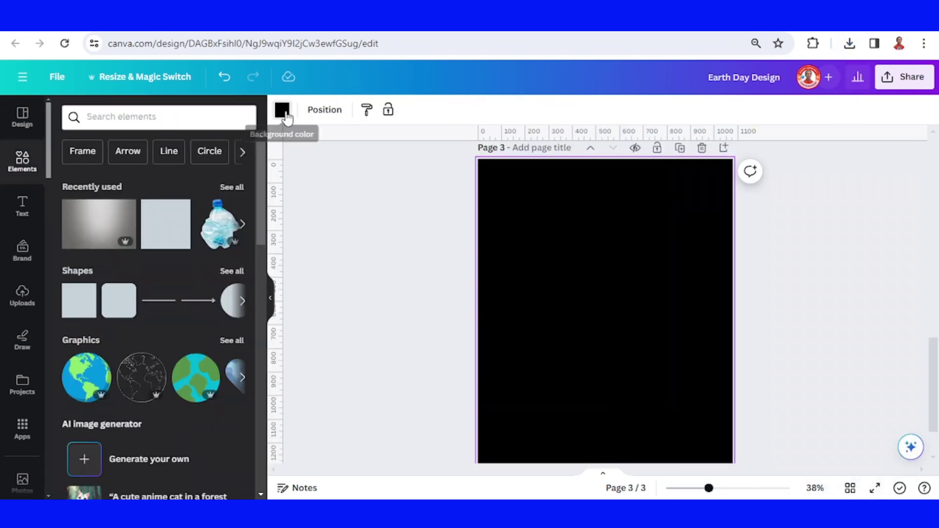
pyautogui.scroll(-5, 168, 314)
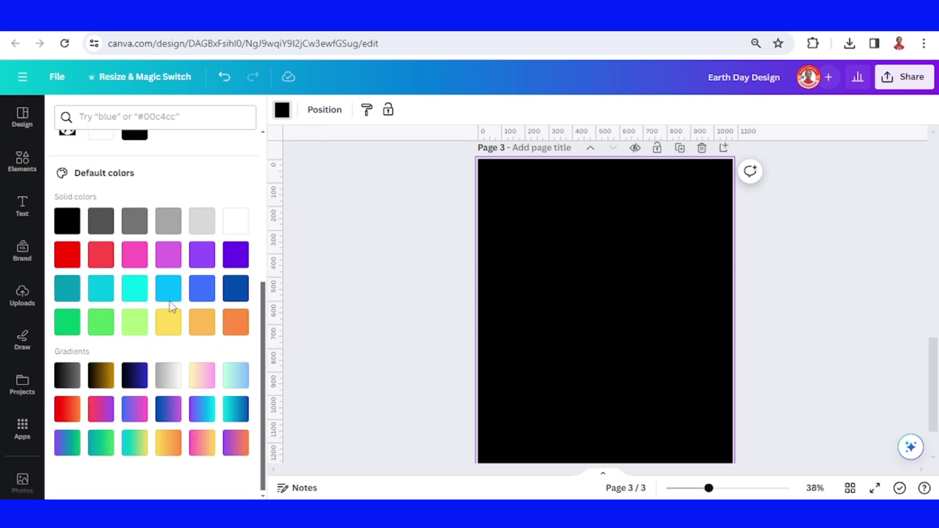
pyautogui.click(64, 377)
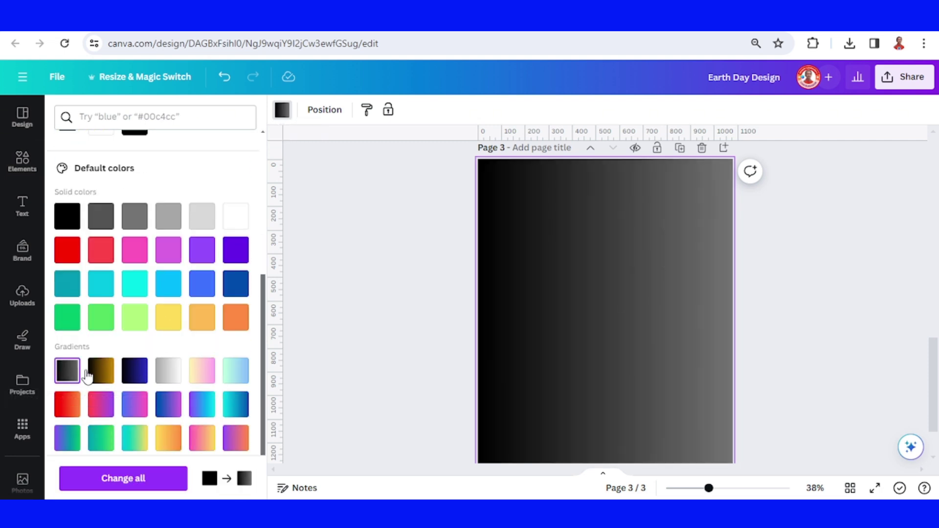
pyautogui.scroll(2, 171, 274)
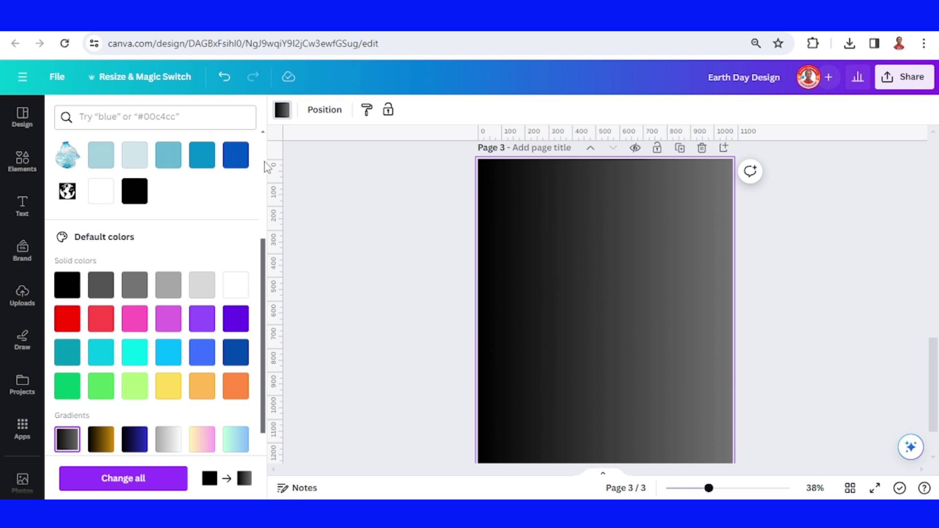
# Step: Change page 3's background gradient style to a vertical fade from black at the top to gray at the bottom
pyautogui.click(281, 112)
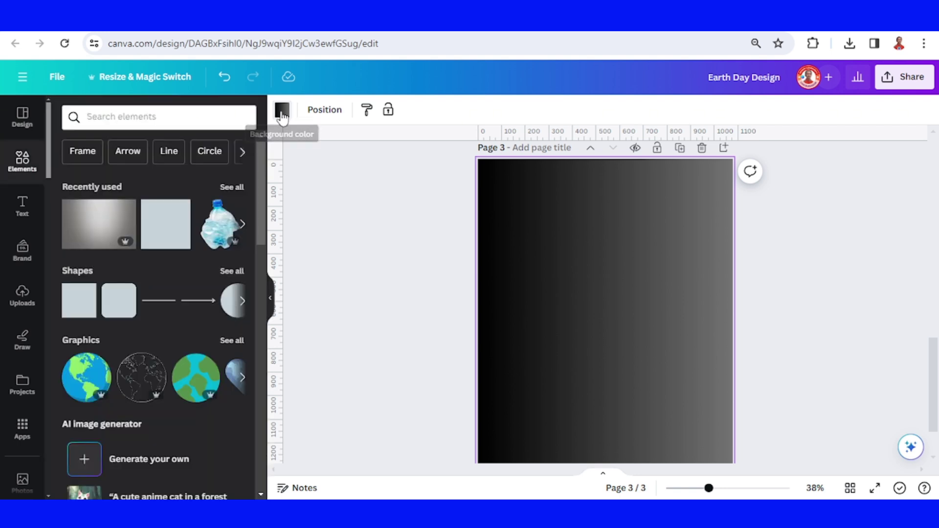
pyautogui.click(283, 112)
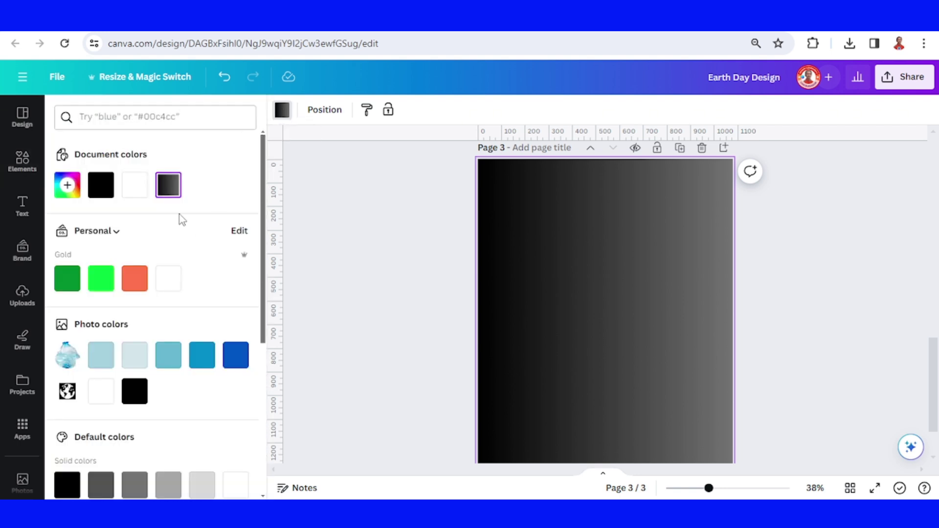
pyautogui.click(169, 187)
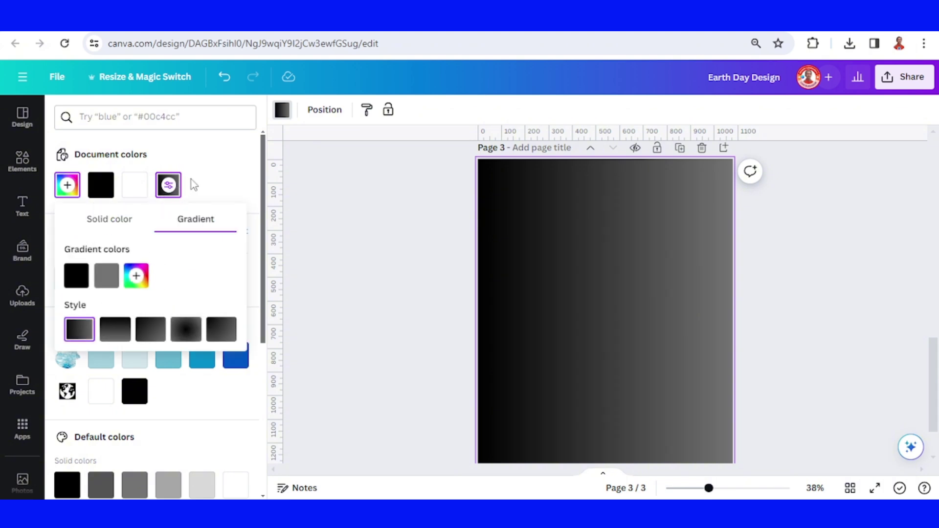
pyautogui.click(116, 329)
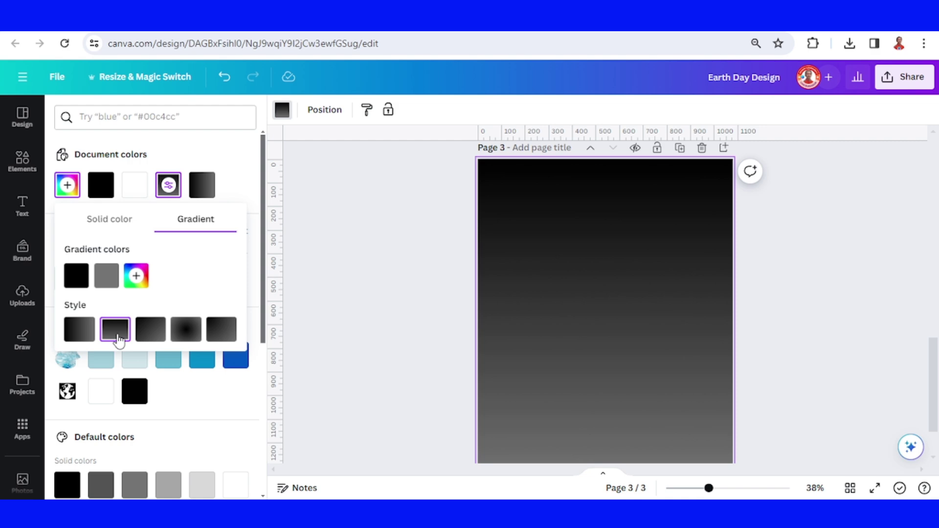
# Step: Place the downloaded file Earth Day Design (1).png on page 3 and remove its background
pyautogui.click(850, 43)
pyautogui.moveTo(729, 106); pyautogui.dragTo(606, 291)
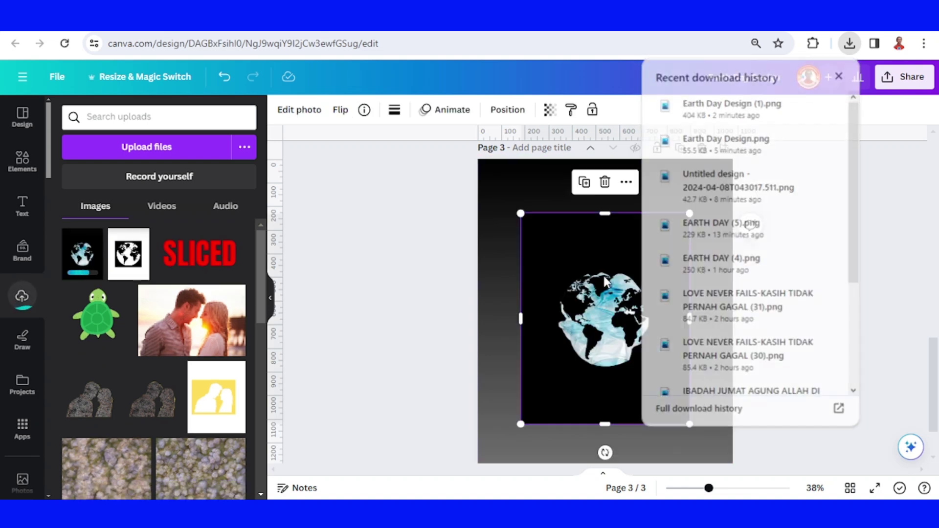
pyautogui.click(303, 112)
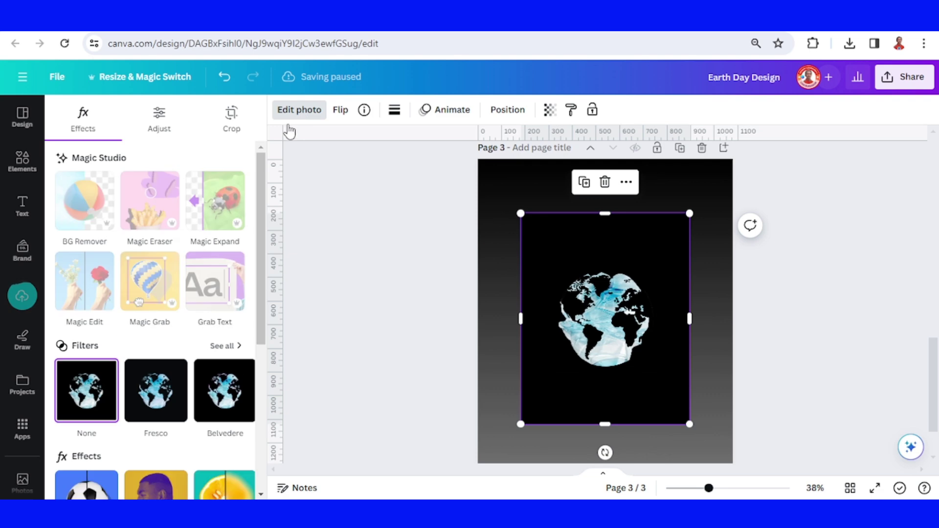
pyautogui.click(85, 200)
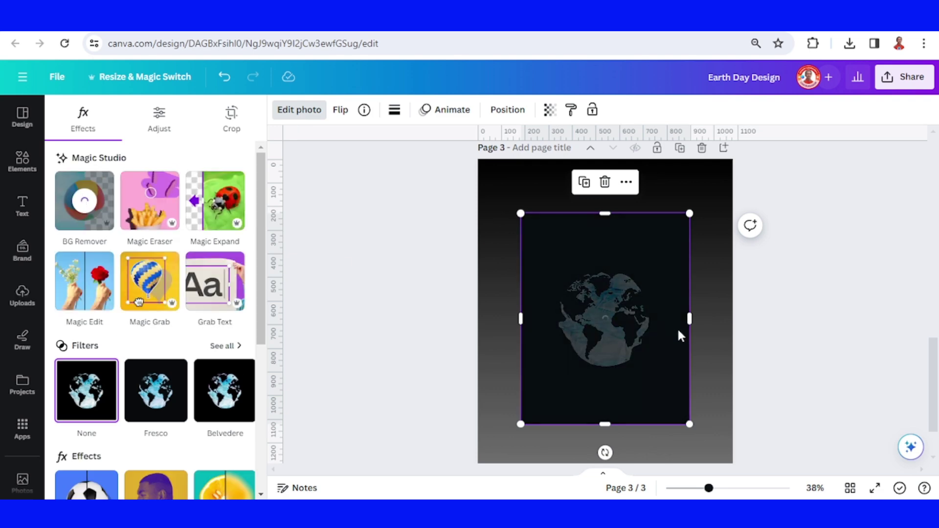
# Step: Enlarge the globe image to the full width of page 3, and crop the empty area above the globe
pyautogui.scroll(-2, 660, 341)
pyautogui.moveTo(532, 357); pyautogui.dragTo(499, 405)
pyautogui.scroll(3, 587, 343)
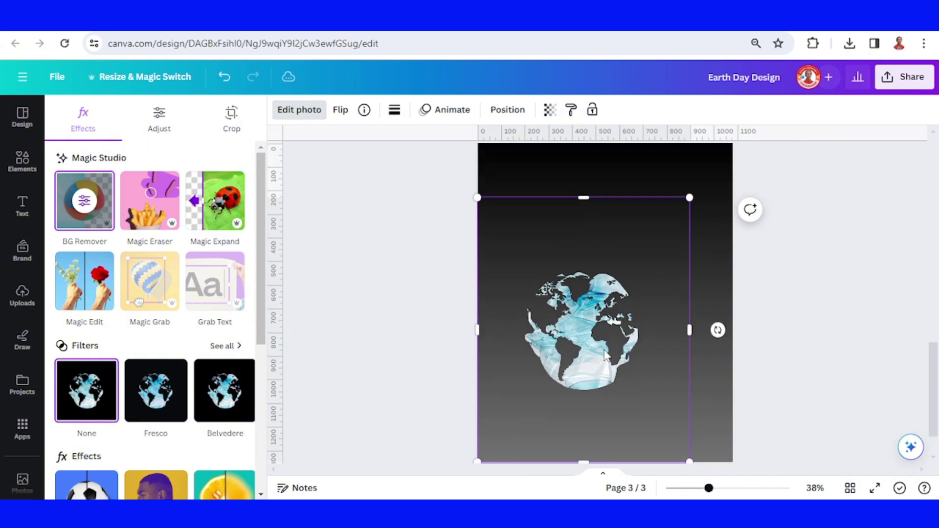
pyautogui.moveTo(689, 282); pyautogui.dragTo(738, 236)
pyautogui.moveTo(606, 228); pyautogui.dragTo(606, 275)
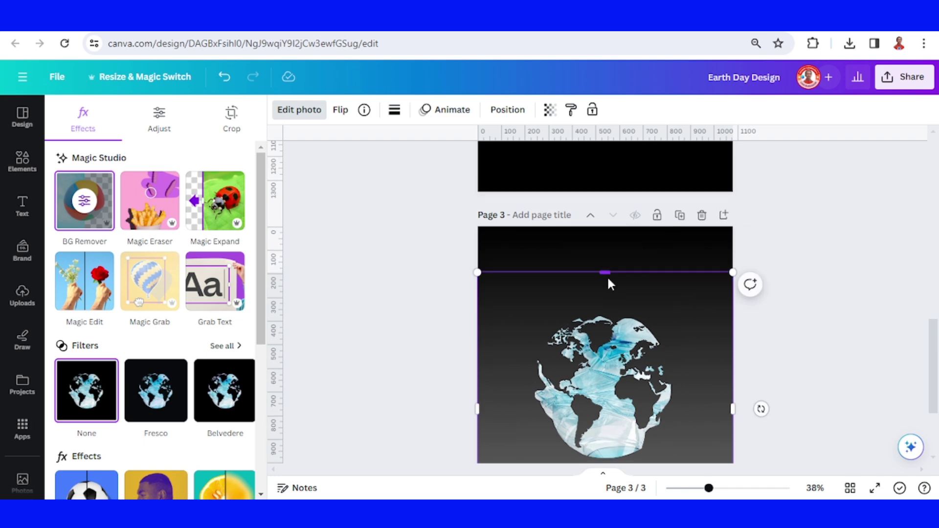
# Step: Crop the empty area below the globe on page 3
pyautogui.scroll(-3, 612, 397)
pyautogui.moveTo(614, 412); pyautogui.dragTo(615, 361)
pyautogui.scroll(5, 614, 362)
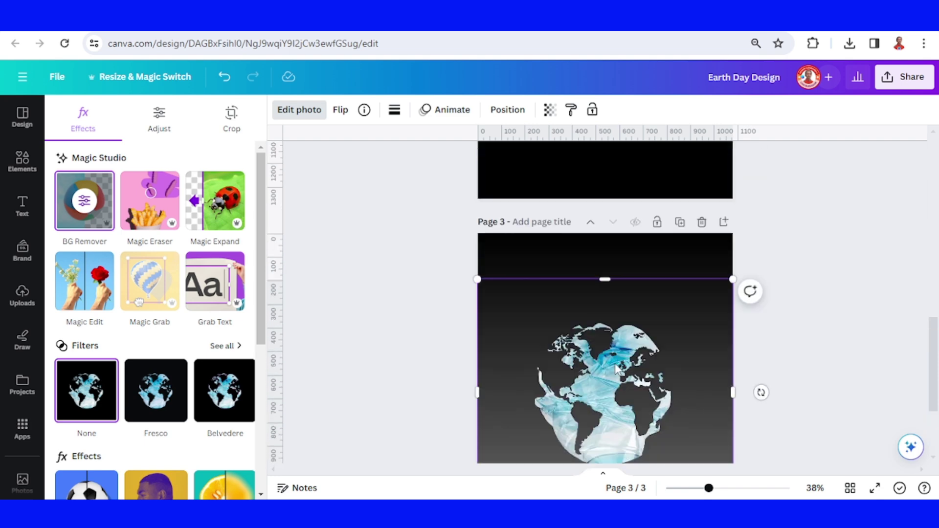
# Step: Copy the full plastic bottle image with the blue cap from page 2's layers and paste it onto page 3 over the globe
pyautogui.click(690, 303)
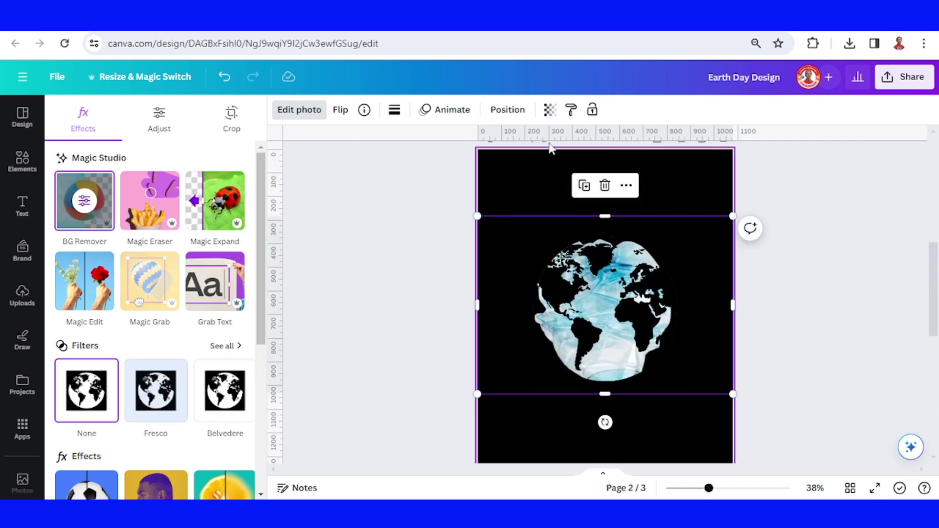
pyautogui.click(507, 109)
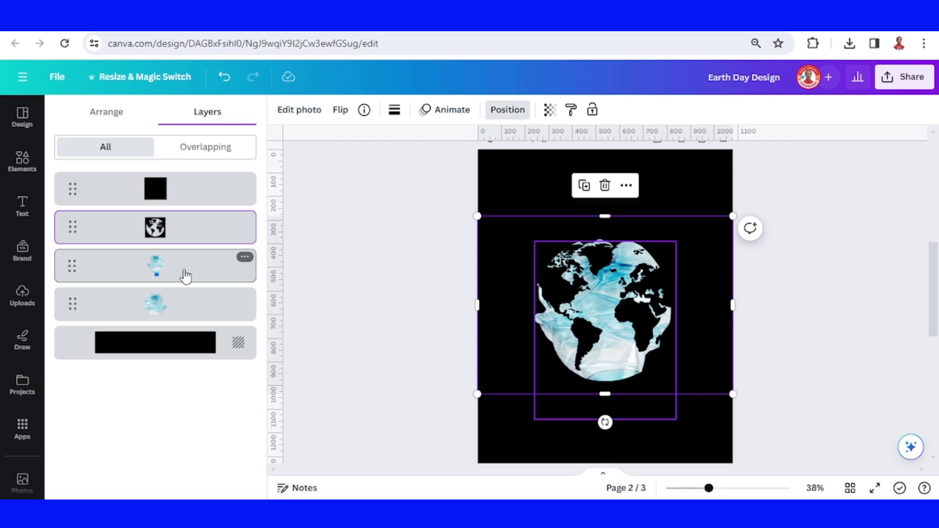
pyautogui.click(186, 276)
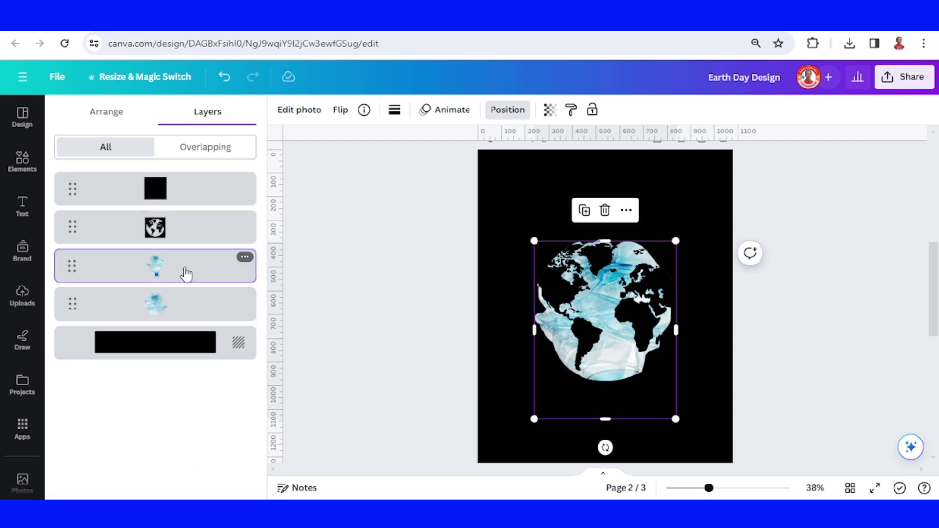
pyautogui.rightClick(186, 276)
pyautogui.click(225, 126)
pyautogui.scroll(-5, 618, 323)
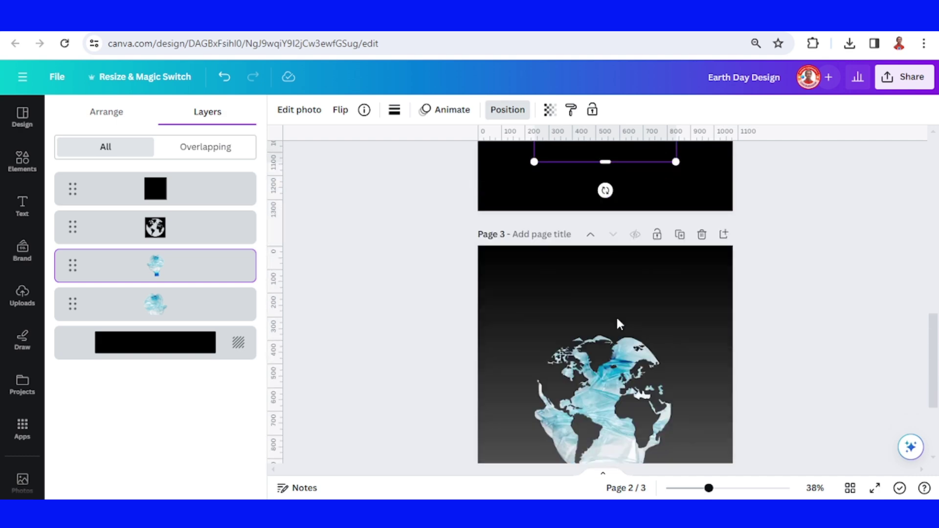
pyautogui.scroll(-3, 617, 321)
pyautogui.click(617, 318)
pyautogui.rightClick(617, 318)
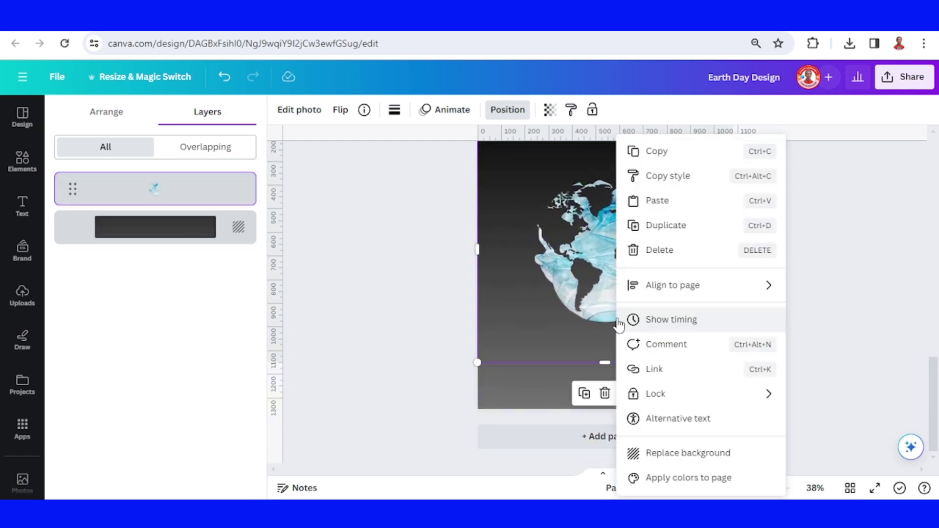
pyautogui.click(656, 199)
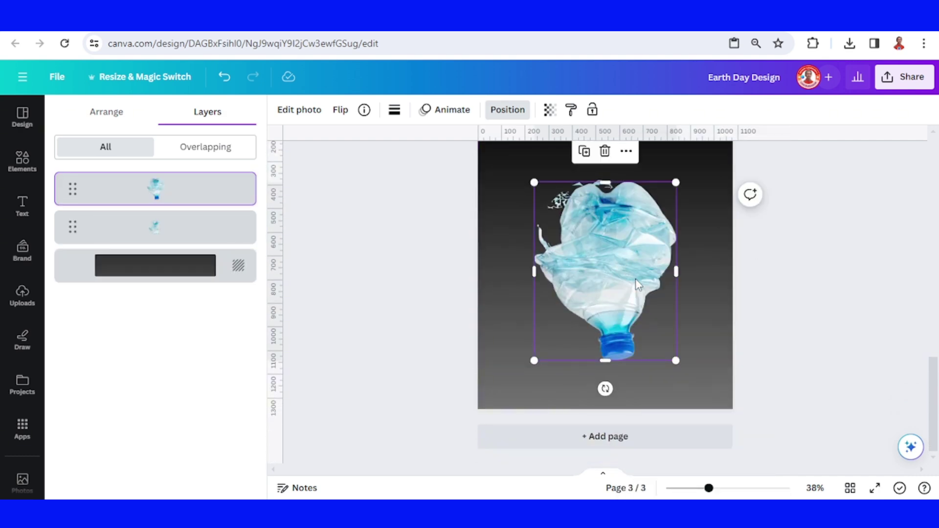
# Step: Crop the pasted bottle image from above so only its neck and blue cap extend below the globe, and check the join
pyautogui.moveTo(606, 184); pyautogui.dragTo(615, 314)
pyautogui.scroll(5, 615, 314)
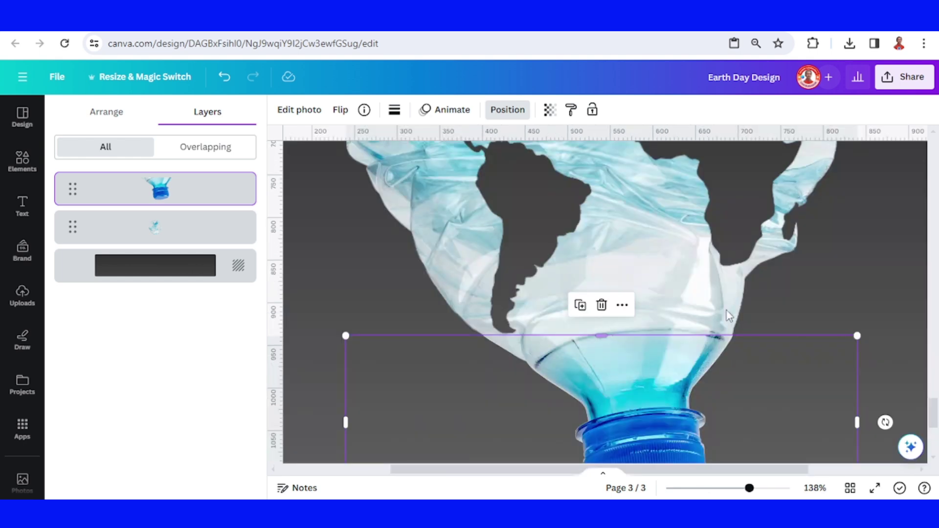
pyautogui.click(732, 299)
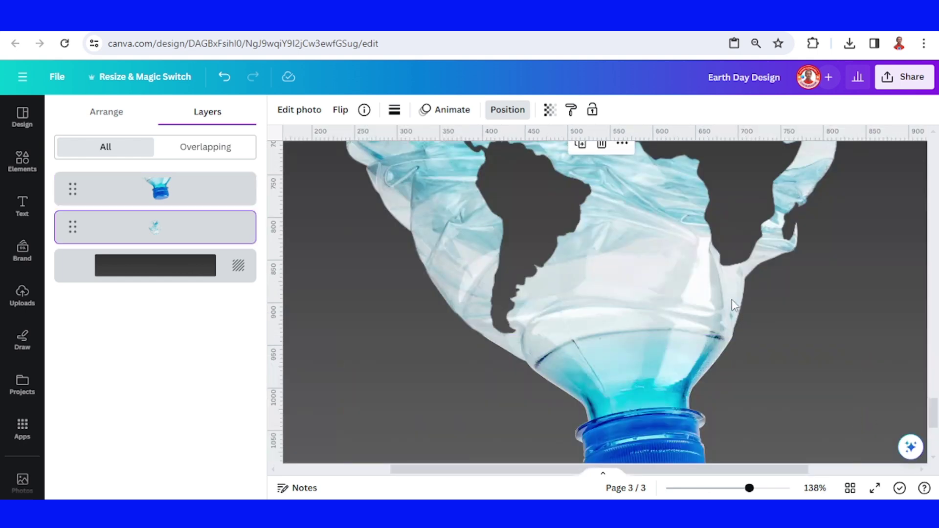
pyautogui.click(700, 488)
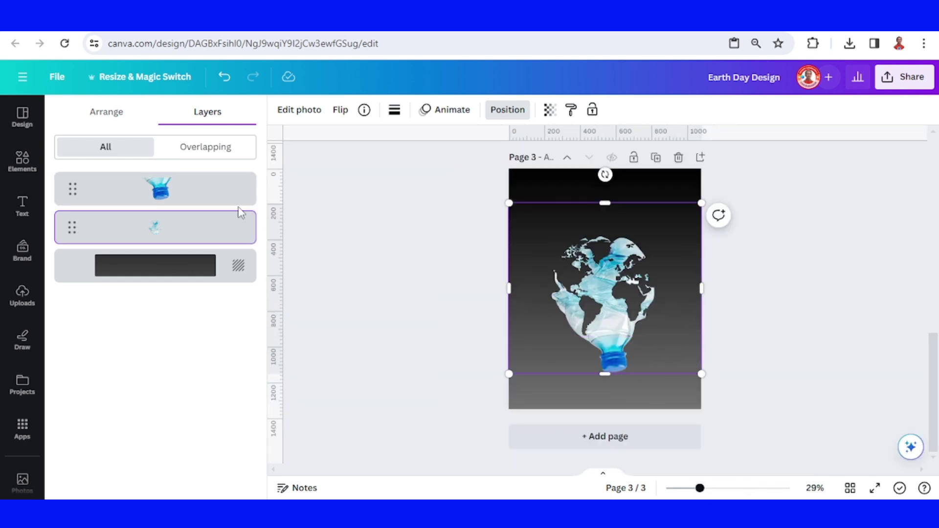
# Step: Group the globe and bottle-cap images on page 3 and move the group up to the page's upper edge
pyautogui.click(189, 196)
pyautogui.keyDown('shift'); pyautogui.click(190, 235); pyautogui.keyUp('shift')
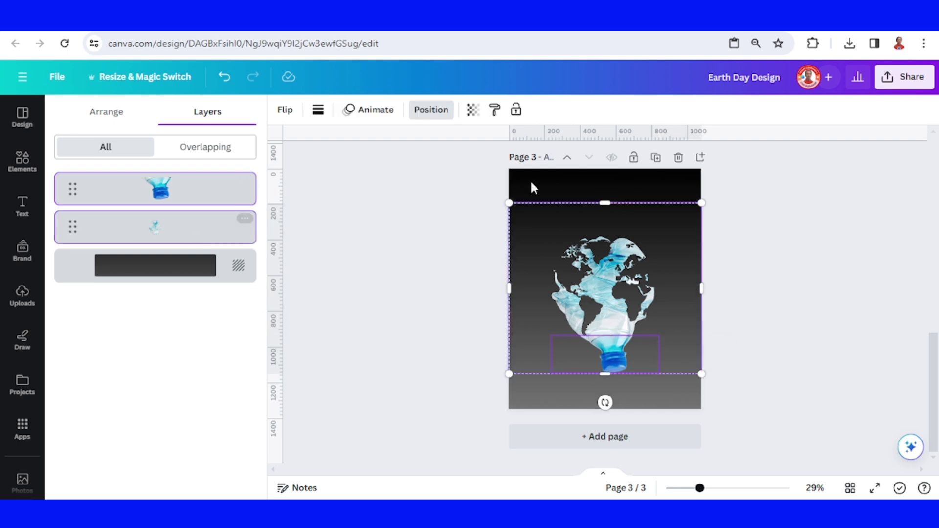
pyautogui.rightClick(621, 358)
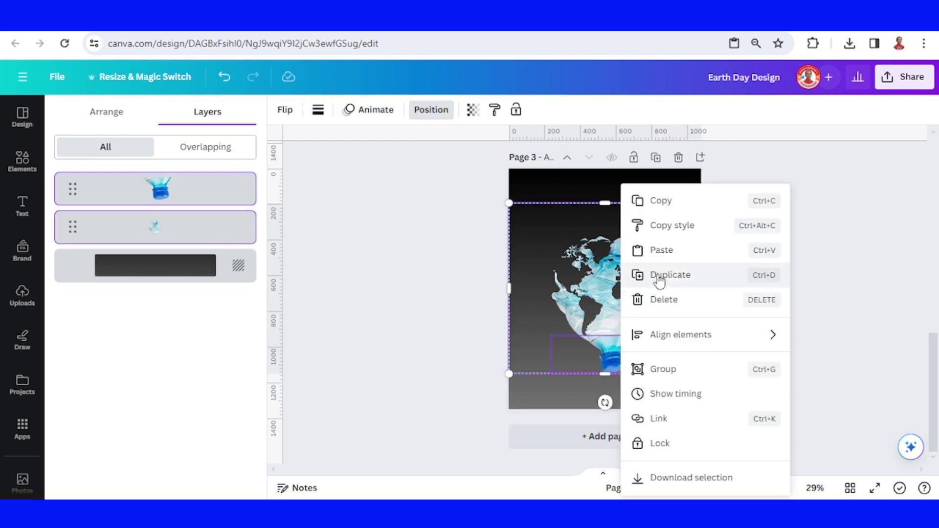
pyautogui.click(662, 370)
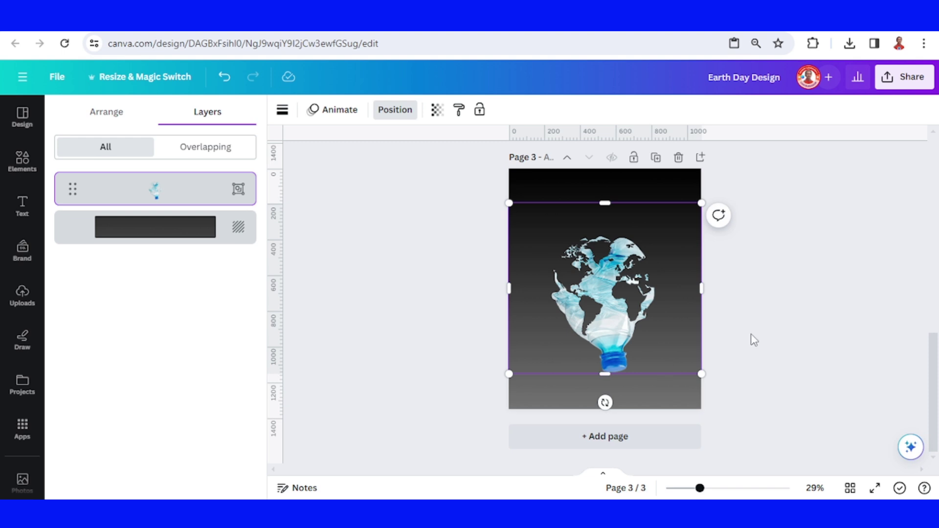
pyautogui.click(22, 296)
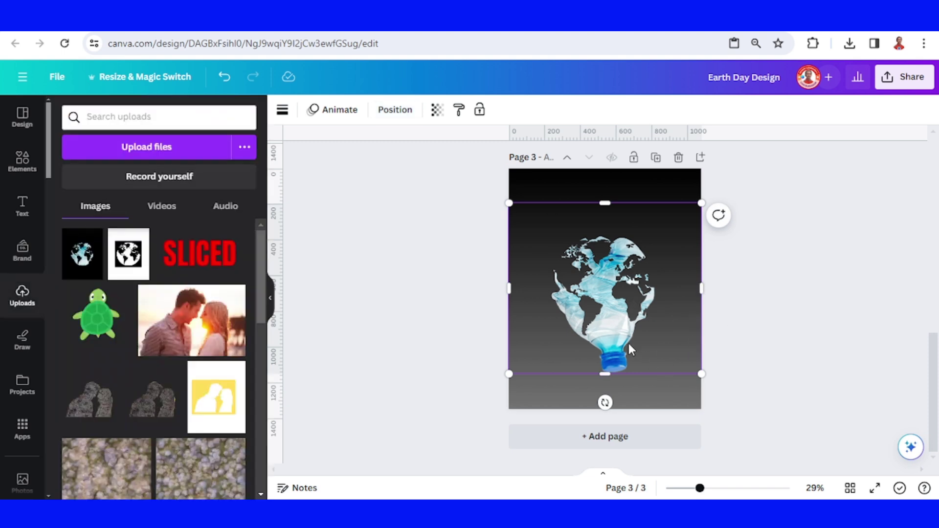
pyautogui.moveTo(630, 350); pyautogui.dragTo(627, 304)
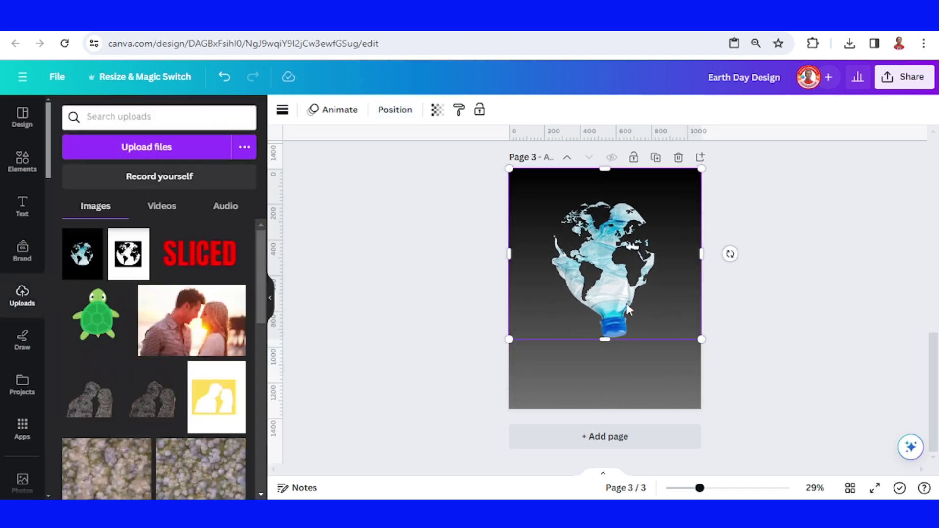
# Step: Add a third color, light gray #D1C9C9, to the end of page 3's background gradient
pyautogui.click(630, 389)
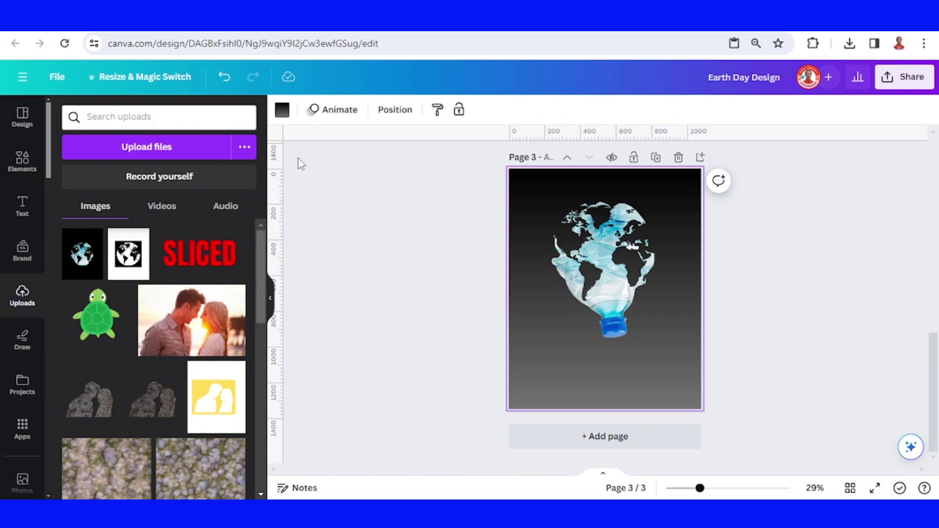
pyautogui.click(282, 109)
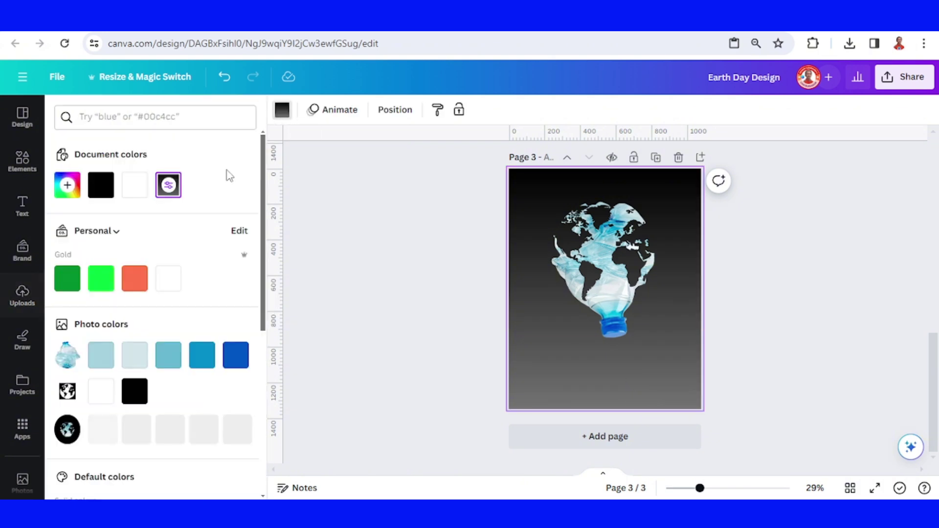
pyautogui.click(167, 186)
pyautogui.click(136, 276)
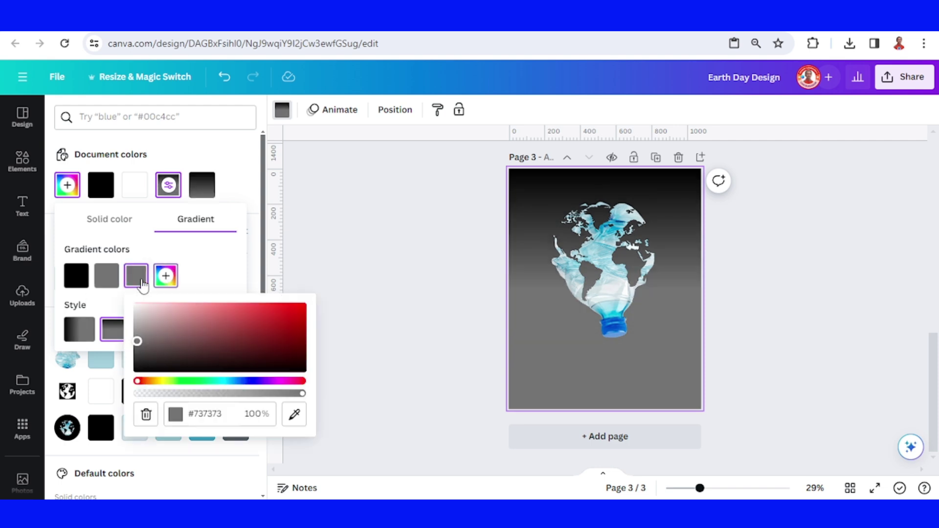
pyautogui.click(140, 317)
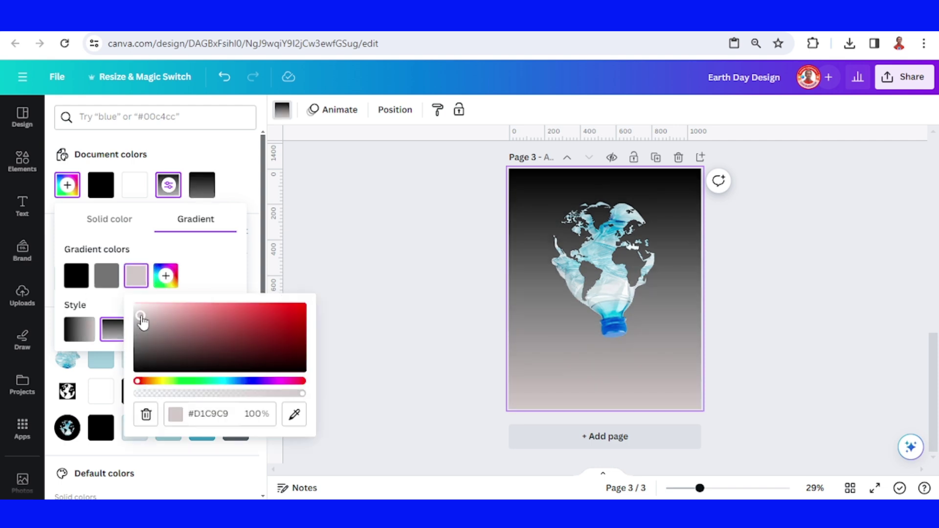
# Step: Add the Drop Shadow graphic from the recently used elements to page 3 and place it below the bottle cap
pyautogui.click(20, 169)
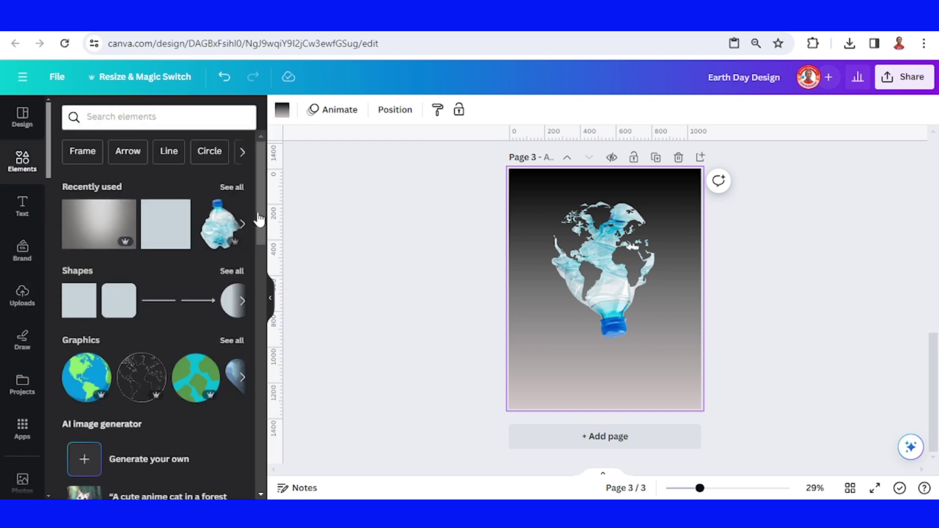
pyautogui.click(232, 187)
pyautogui.scroll(-5, 159, 296)
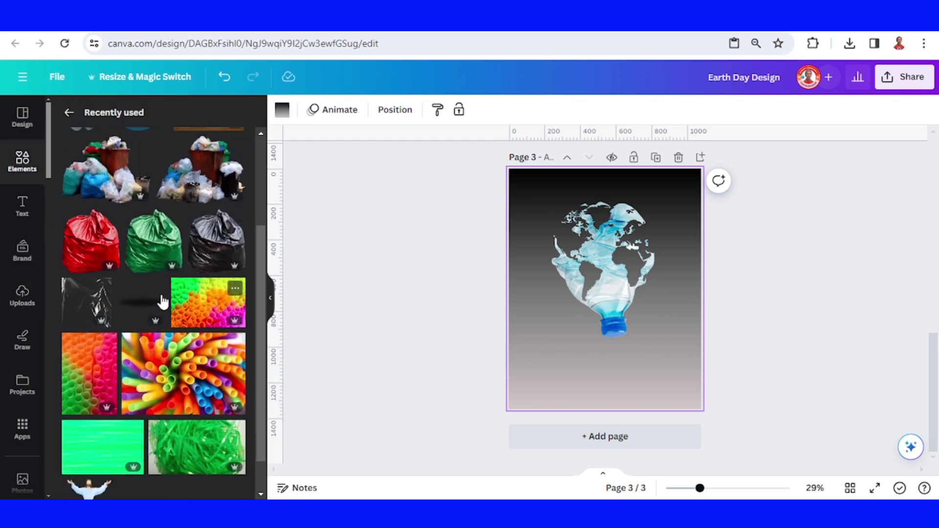
pyautogui.click(156, 290)
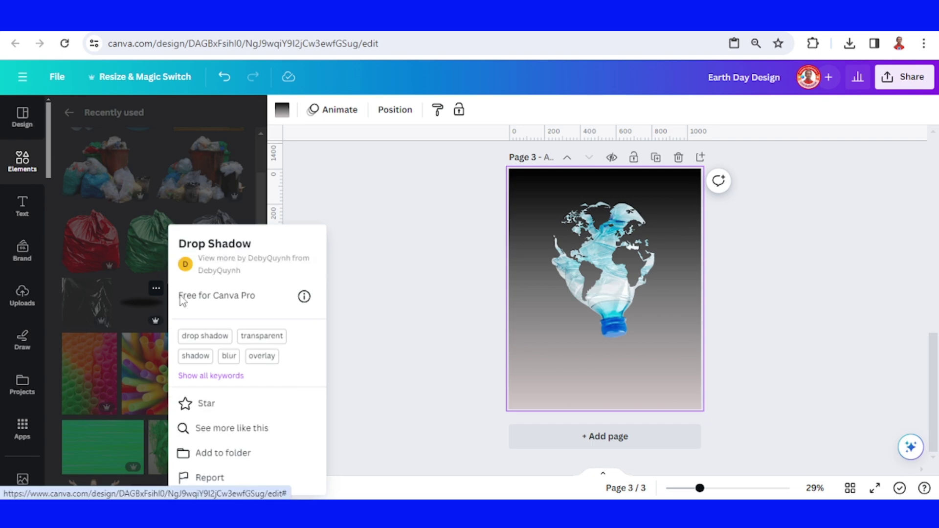
pyautogui.click(140, 307)
pyautogui.moveTo(606, 289); pyautogui.dragTo(613, 370)
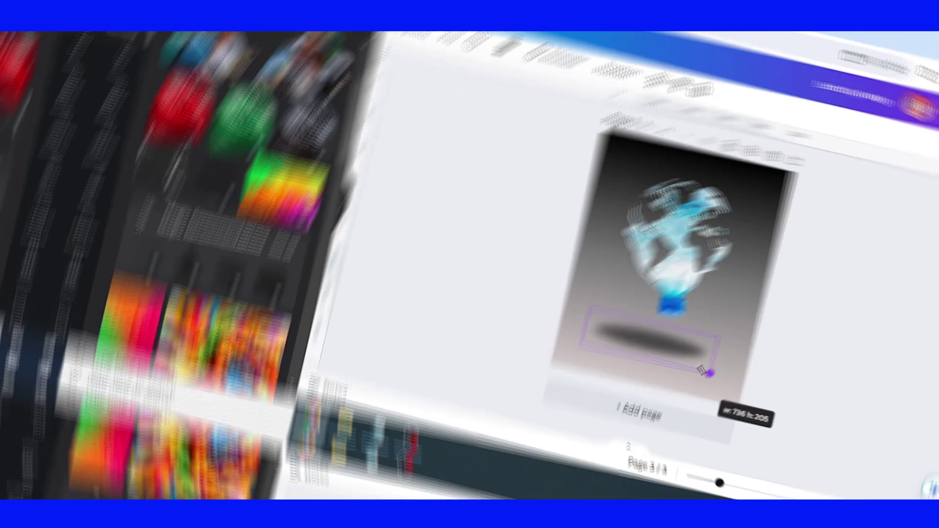